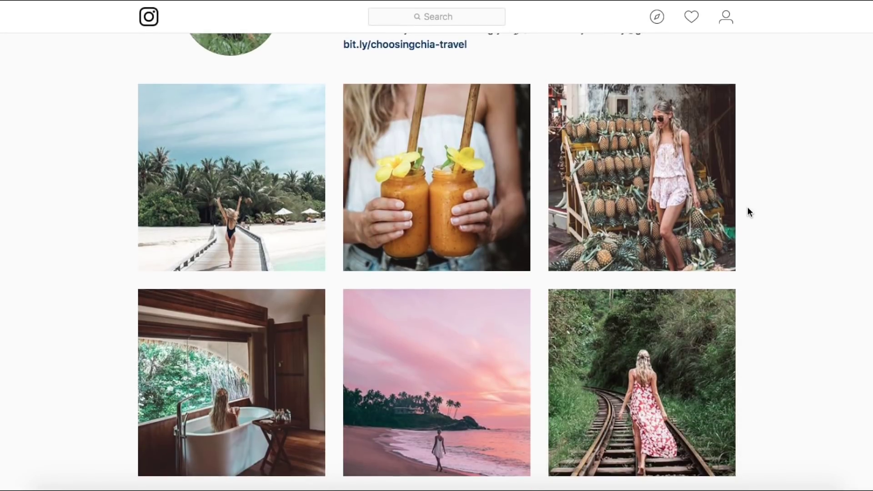
# Look through the travel profile's photo grid and open the pink sunset beach post to examine its colors as an editing reference.
pyautogui.scroll(-5, 748, 209)
pyautogui.scroll(-4, 748, 211)
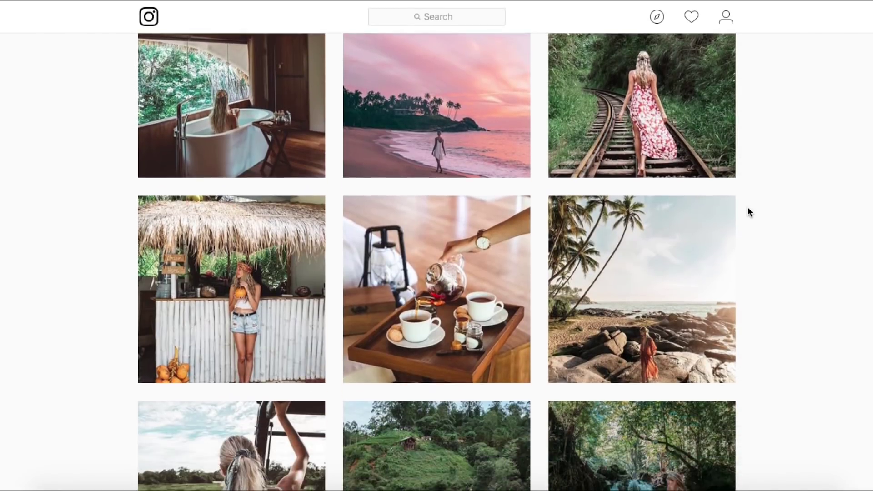
pyautogui.scroll(-2, 748, 211)
pyautogui.scroll(-2, 748, 211)
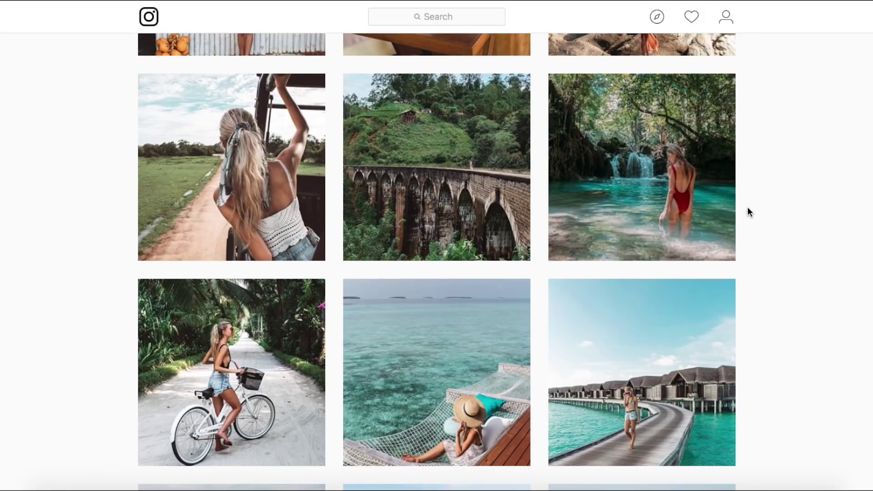
pyautogui.scroll(5, 748, 209)
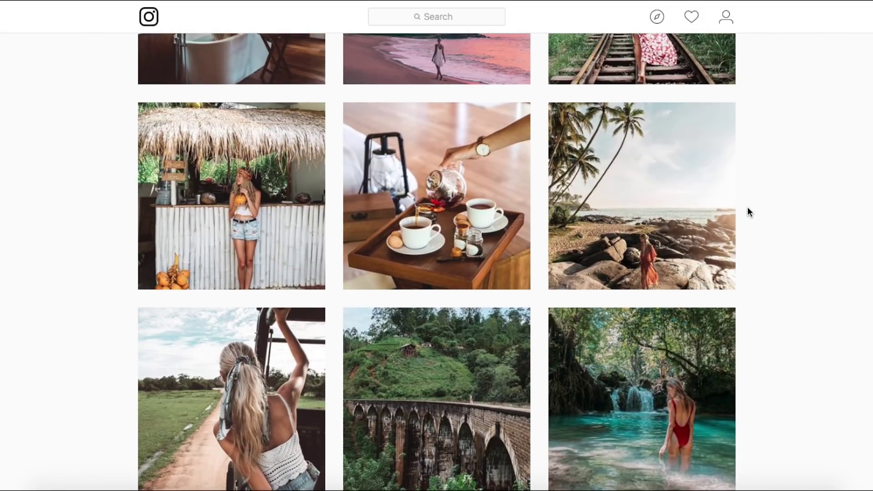
pyautogui.scroll(3, 747, 208)
pyautogui.scroll(2, 746, 206)
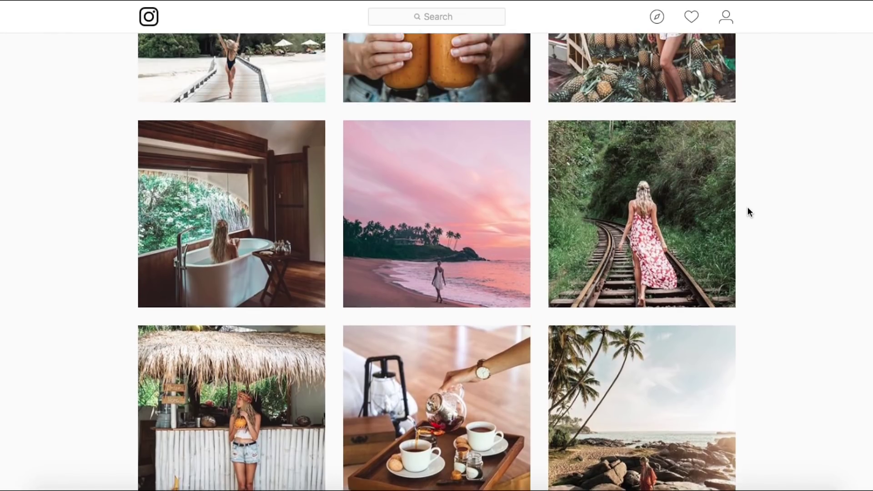
pyautogui.click(459, 161)
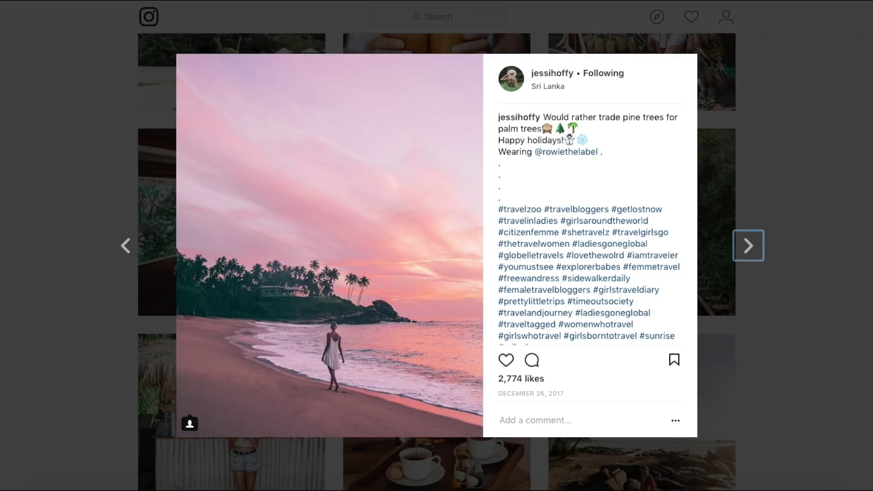
pyautogui.click(866, 31)
pyautogui.scroll(6, 729, 176)
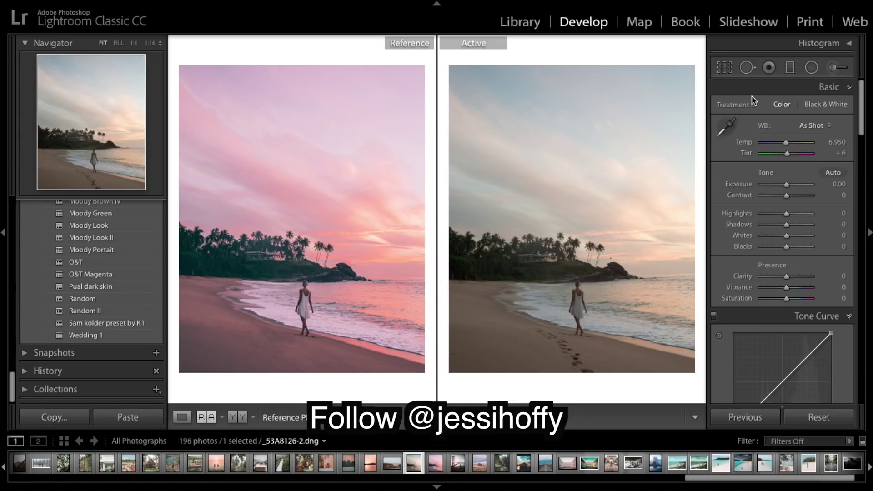
# Straighten the beach photo with the crop tool at an angle of 1.20, keeping the As Shot aspect ratio.
pyautogui.click(725, 69)
pyautogui.click(537, 159)
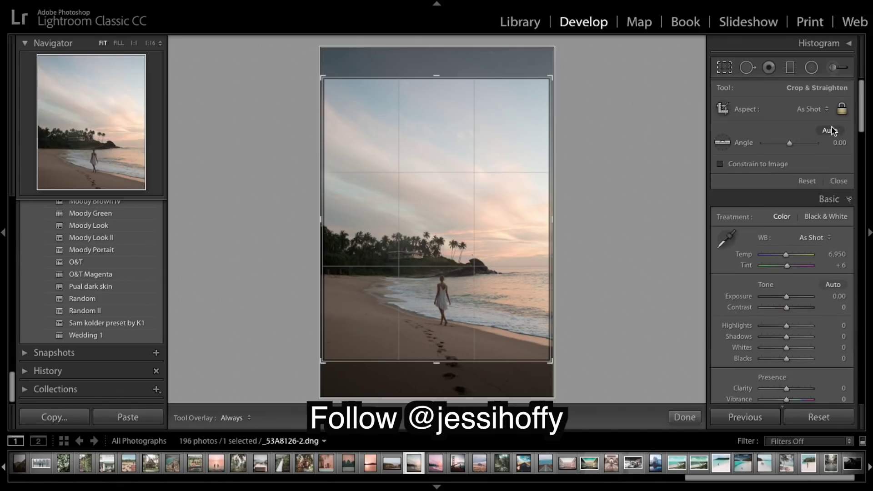
pyautogui.click(821, 108)
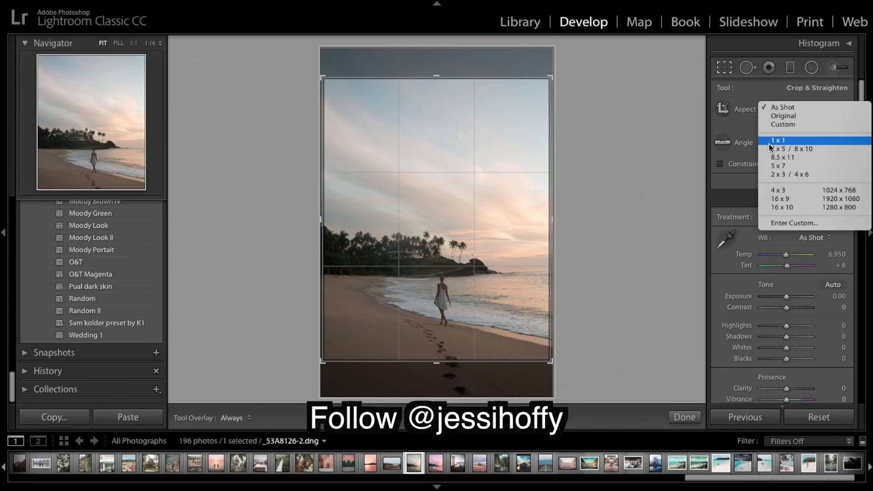
pyautogui.click(673, 149)
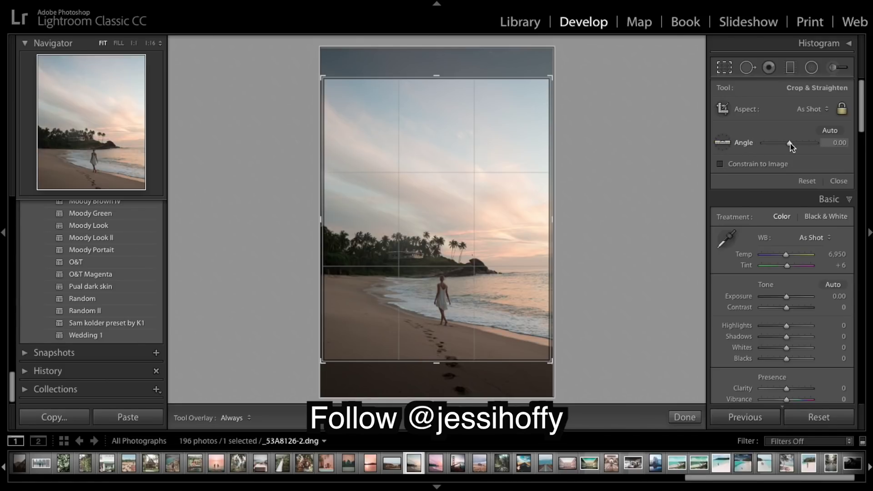
pyautogui.click(836, 143)
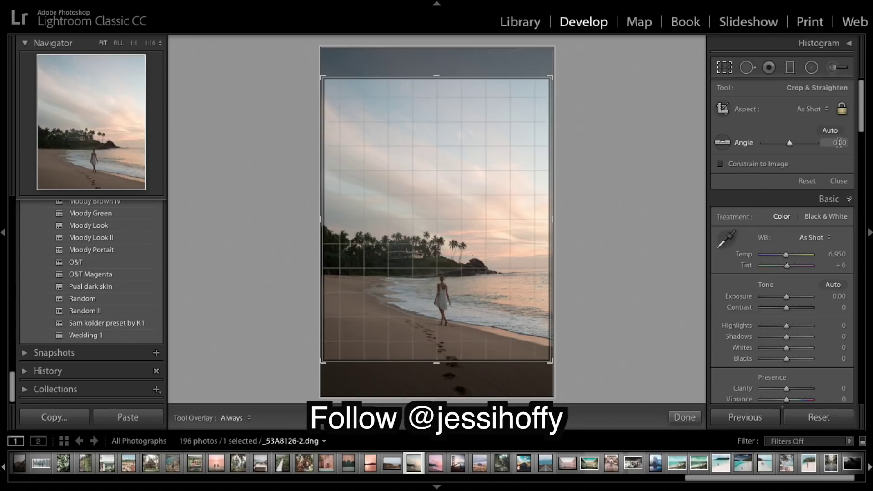
pyautogui.write('1')
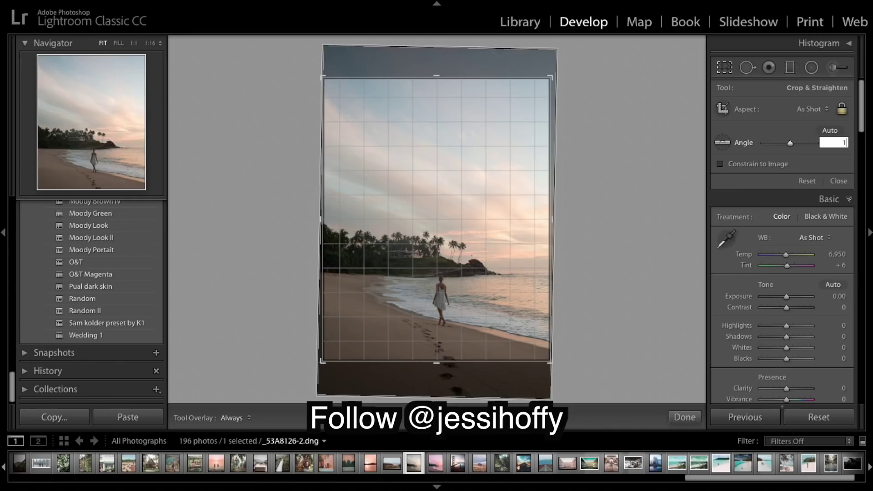
pyautogui.write('.20')
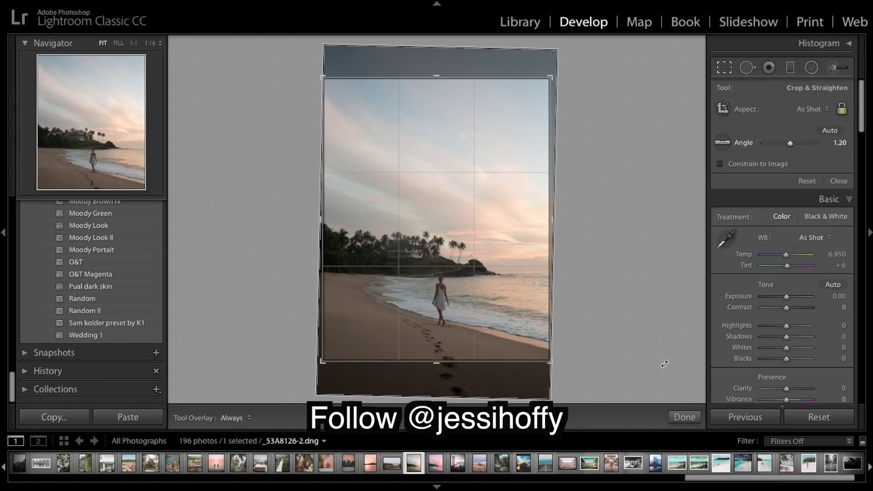
pyautogui.click(684, 417)
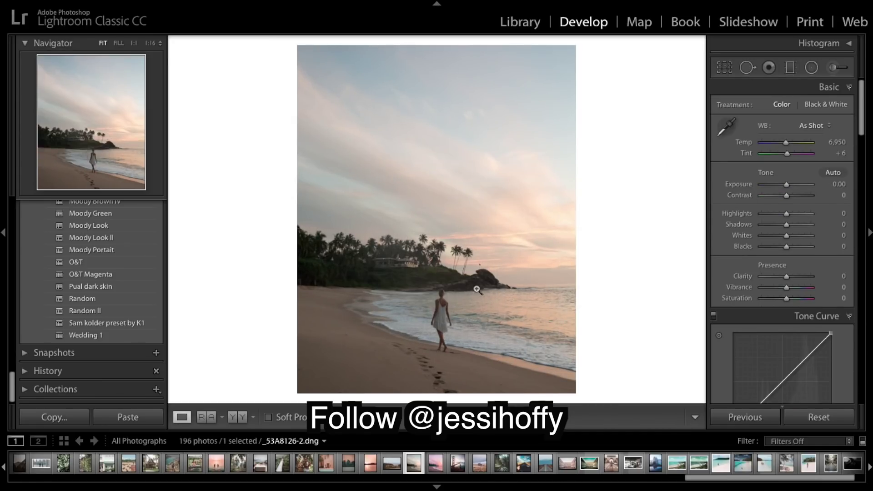
# Return to the side-by-side reference view and set the white balance to Temp 7,000 and Tint +40.
pyautogui.click(207, 417)
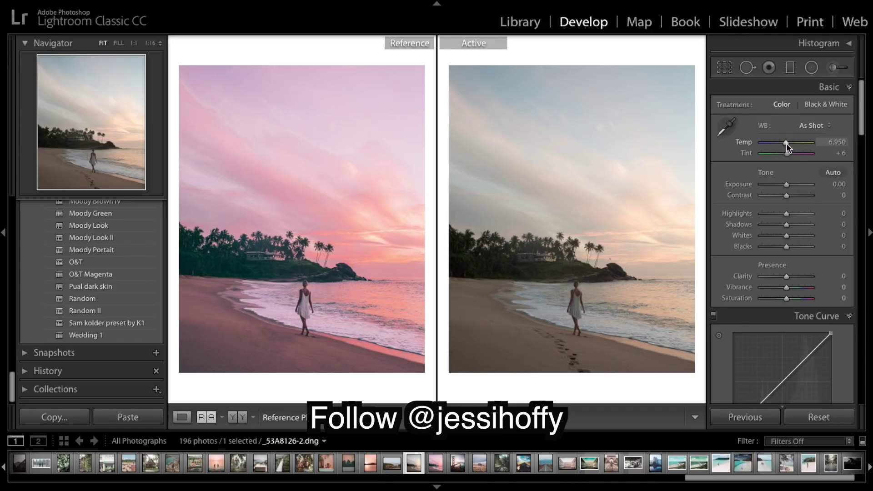
pyautogui.moveTo(787, 147); pyautogui.dragTo(787, 146)
pyautogui.click(837, 142)
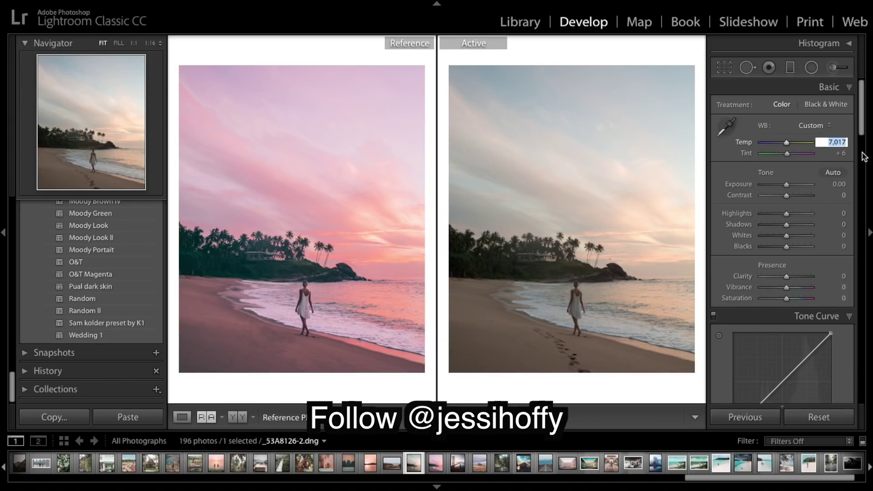
pyautogui.write('7000')
pyautogui.press('Return')
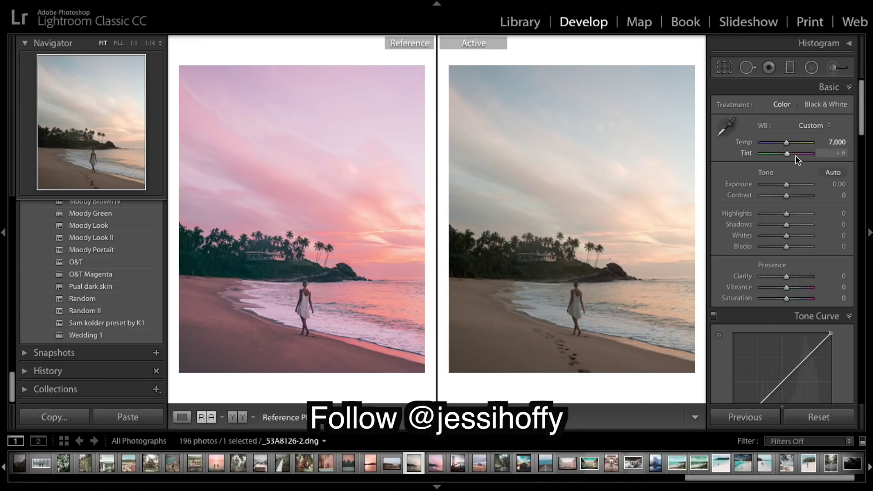
pyautogui.moveTo(789, 155); pyautogui.dragTo(791, 155)
pyautogui.moveTo(793, 158); pyautogui.dragTo(794, 157)
pyautogui.moveTo(794, 154); pyautogui.dragTo(795, 155)
# Set Exposure to +0.35, Highlights to -50, Shadows to +52, Whites to +9, Blacks to -35 and Clarity to +14.
pyautogui.scroll(-1, 795, 157)
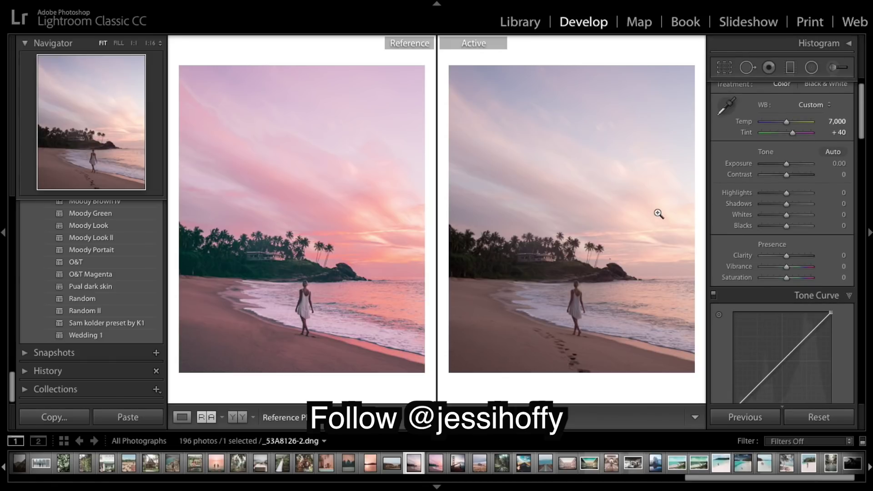
pyautogui.scroll(-1, 789, 182)
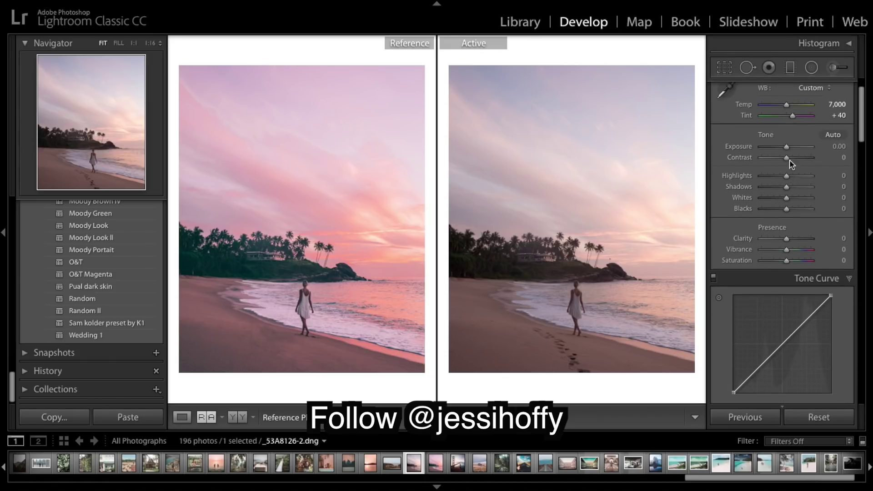
pyautogui.moveTo(784, 147); pyautogui.dragTo(787, 147)
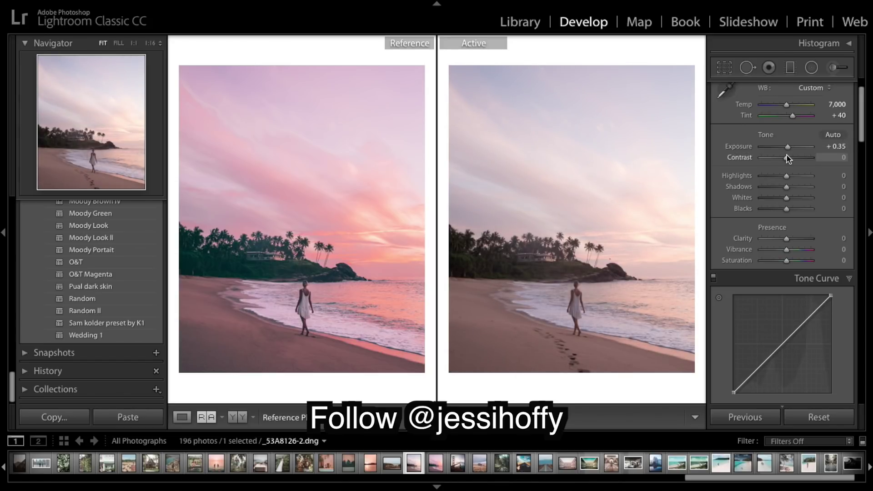
pyautogui.moveTo(785, 178); pyautogui.dragTo(773, 175)
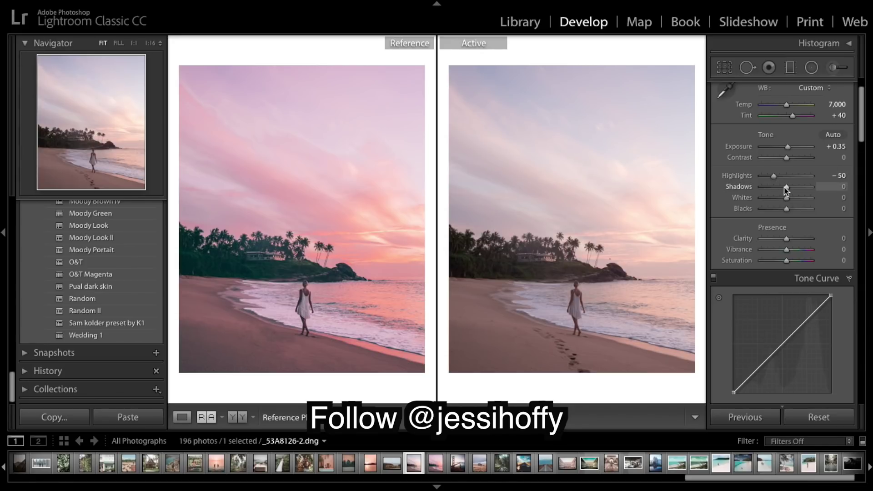
pyautogui.moveTo(785, 185); pyautogui.dragTo(800, 190)
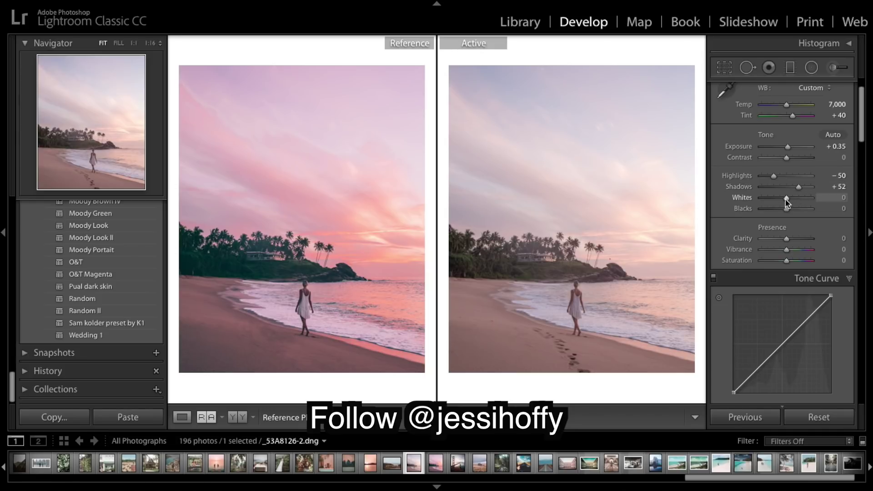
pyautogui.moveTo(787, 201); pyautogui.dragTo(789, 202)
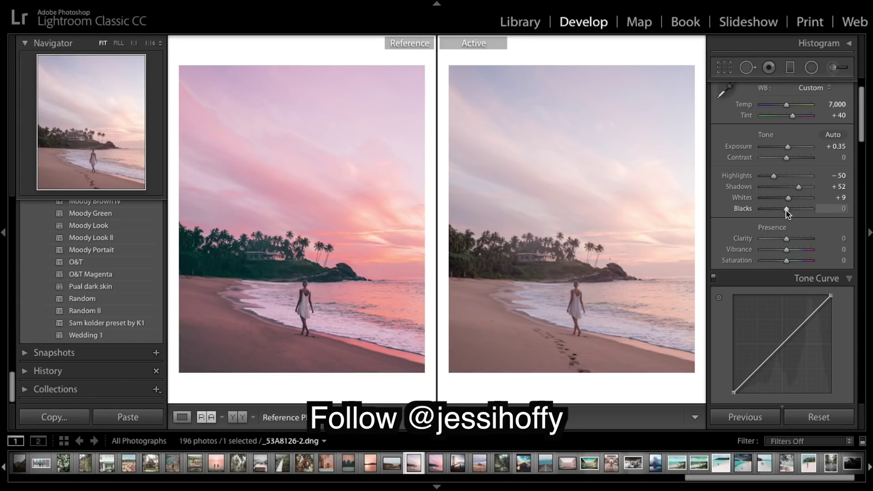
pyautogui.moveTo(786, 210); pyautogui.dragTo(777, 211)
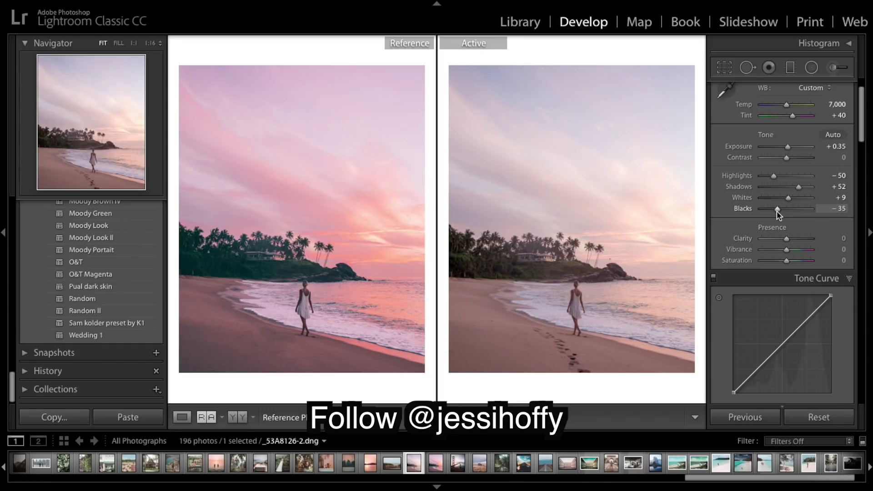
pyautogui.scroll(-2, 785, 219)
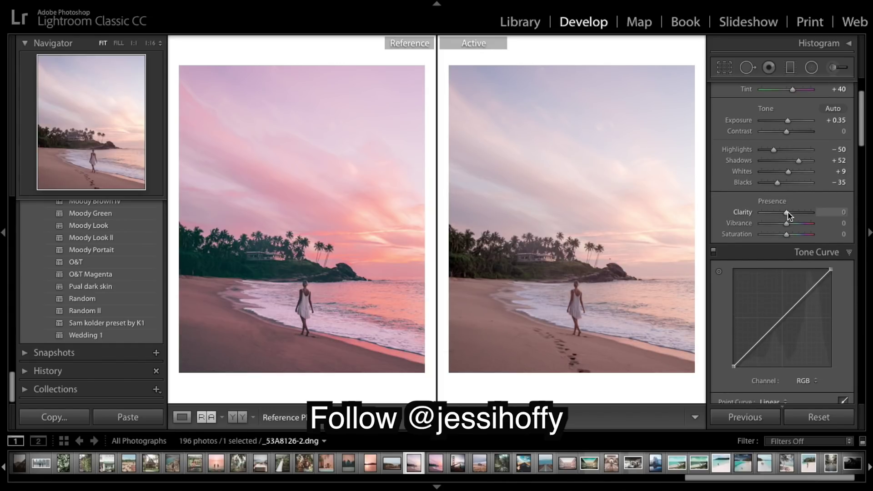
pyautogui.moveTo(789, 216)
pyautogui.mouseDown()
pyautogui.moveTo(803, 217)
pyautogui.moveTo(791, 217)
pyautogui.mouseUp()
# Shape the RGB tone curve with a raised black point and four added points, dipping slightly in the shadows.
pyautogui.scroll(-3, 793, 191)
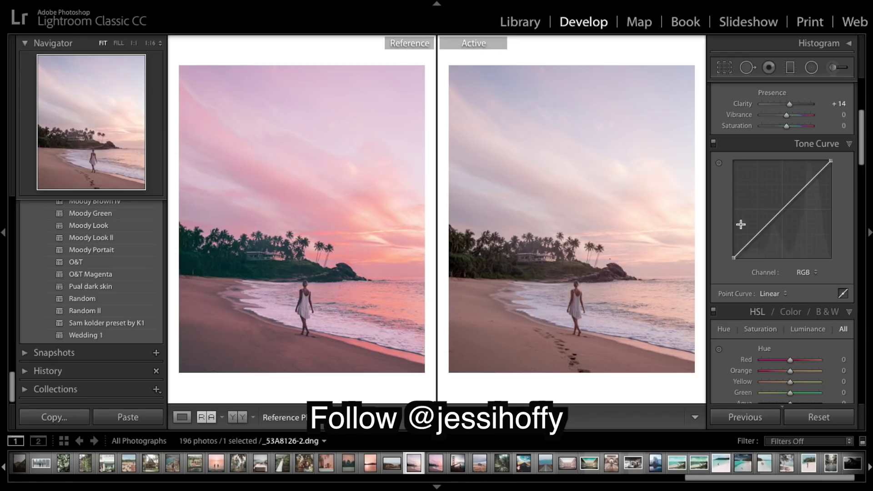
pyautogui.scroll(1, 791, 166)
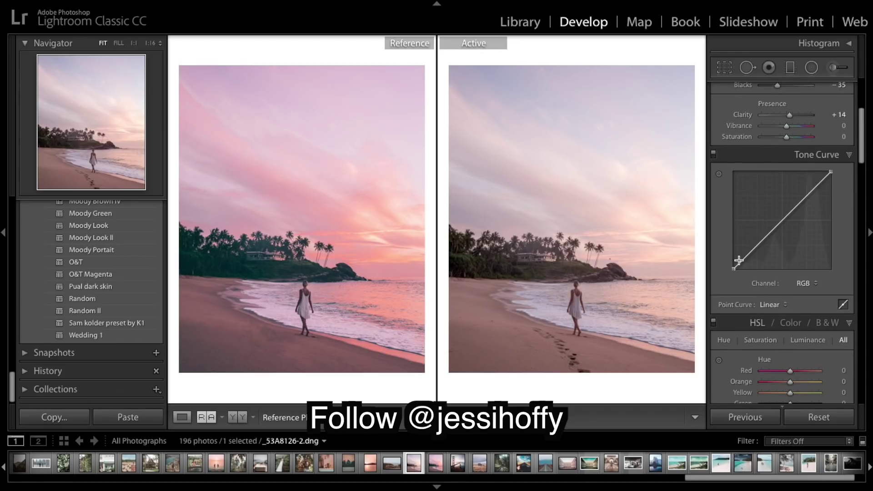
pyautogui.moveTo(732, 266); pyautogui.dragTo(808, 194)
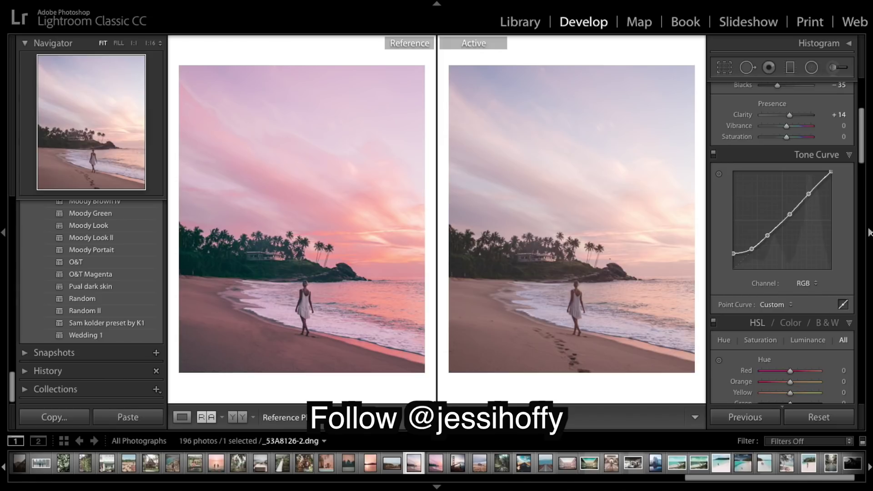
# Enable the lens profile corrections for the beach photo, keeping the Default setup.
pyautogui.scroll(-5, 829, 222)
pyautogui.scroll(-1, 829, 222)
pyautogui.scroll(-1, 829, 226)
pyautogui.scroll(-15, 812, 304)
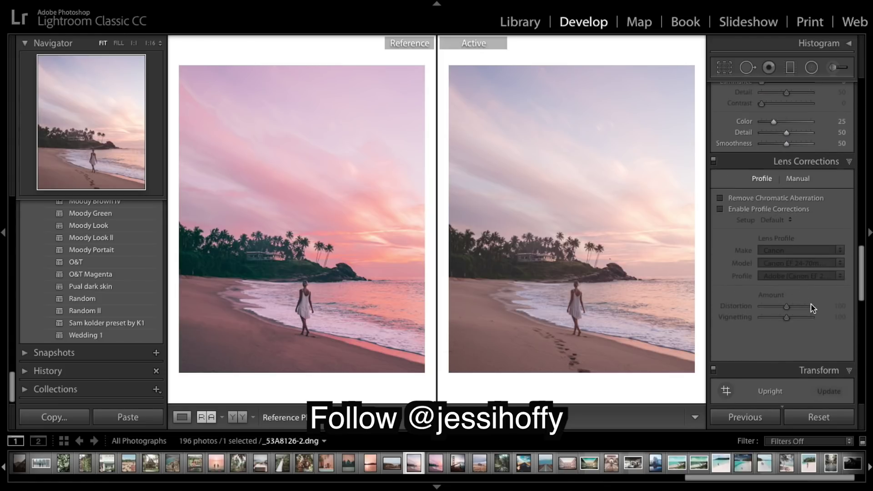
pyautogui.click(720, 209)
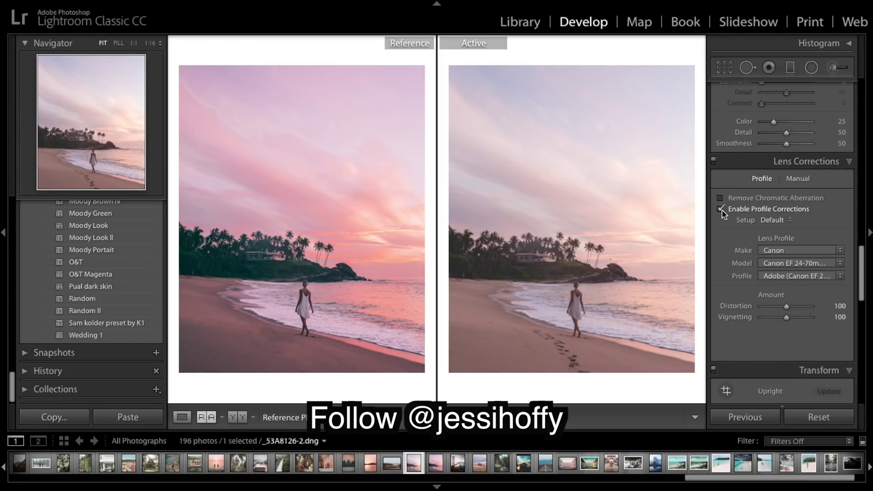
# Split-tone the photo with highlights at Hue 322, Saturation 9 and shadows at Hue 169, Saturation 9.
pyautogui.scroll(8, 743, 203)
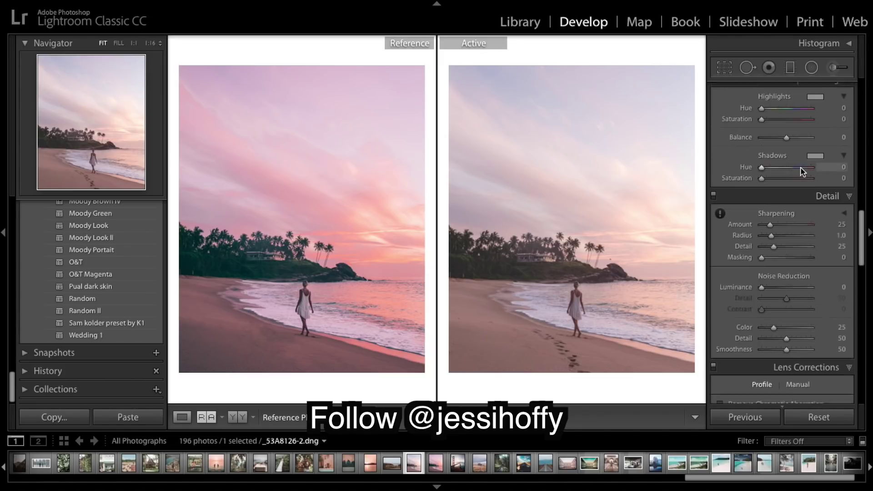
pyautogui.scroll(1, 803, 172)
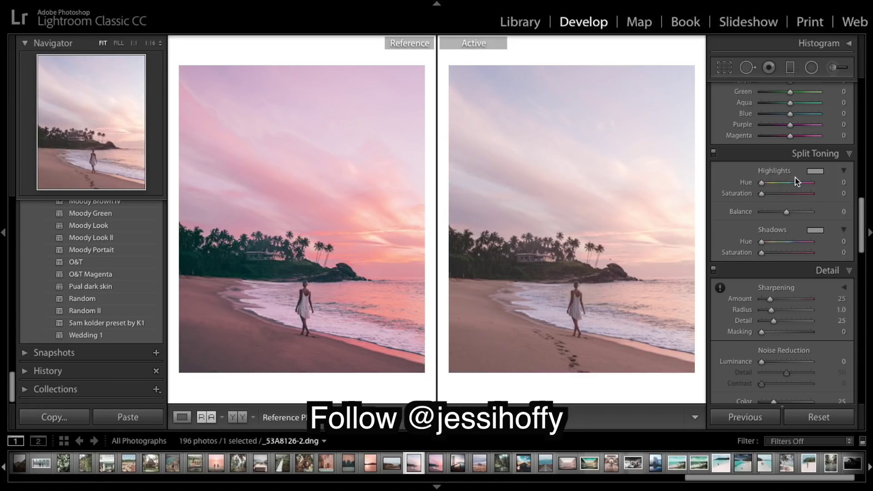
pyautogui.moveTo(799, 178); pyautogui.dragTo(806, 184)
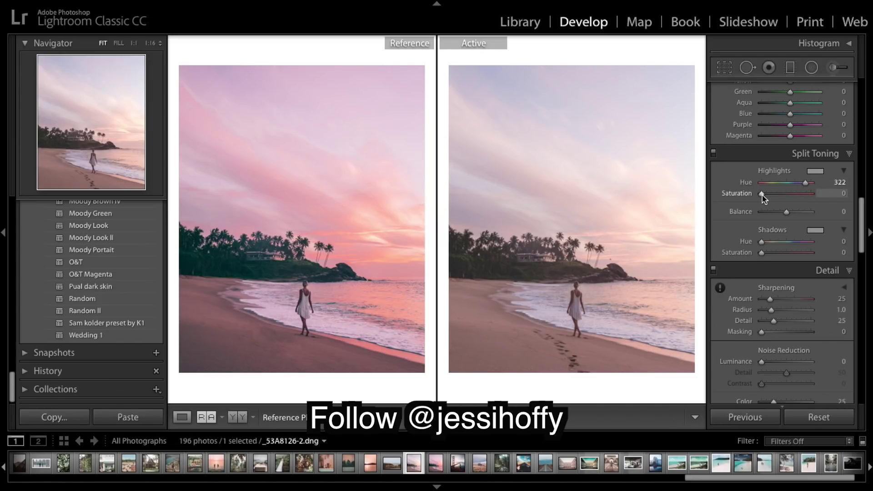
pyautogui.moveTo(762, 195); pyautogui.dragTo(766, 195)
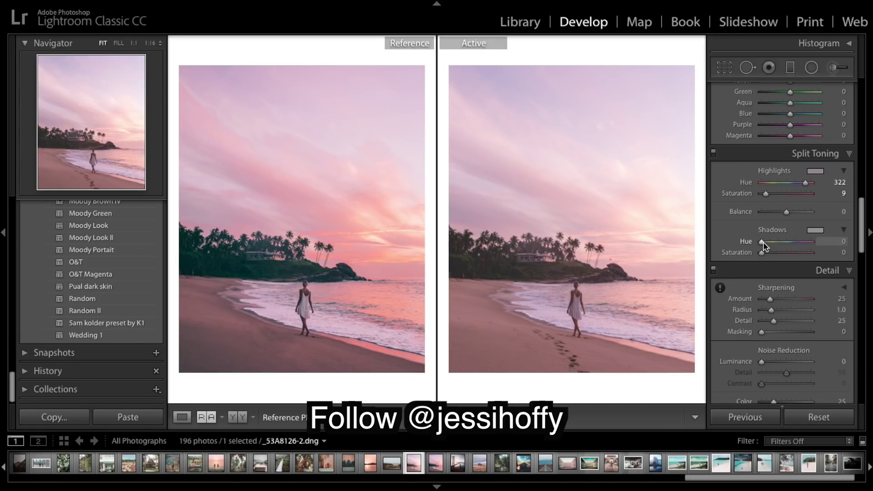
pyautogui.moveTo(763, 242); pyautogui.dragTo(787, 242)
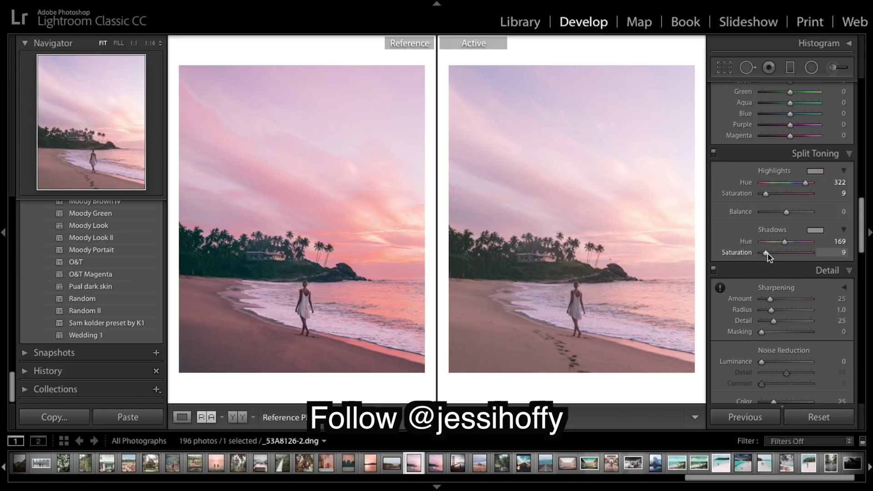
pyautogui.scroll(10, 790, 177)
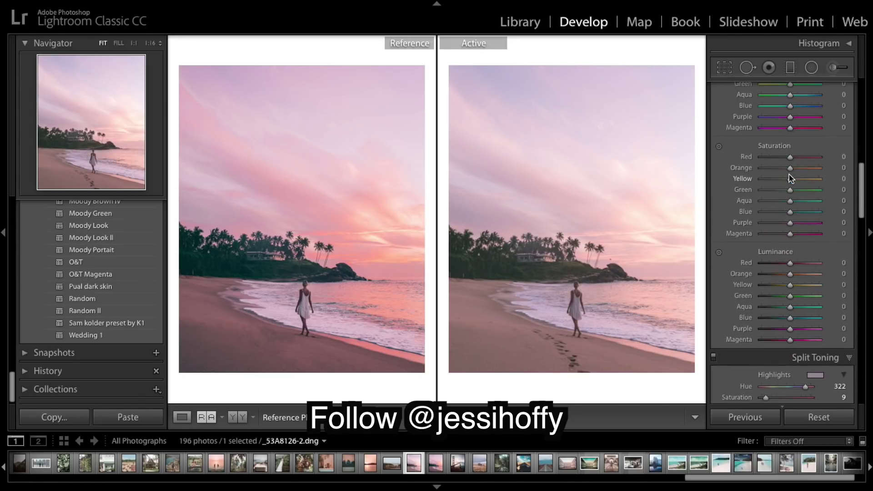
# Set the HSL hue adjustments to Red -65, Orange -10, Yellow +20 and Green +2.
pyautogui.scroll(-3, 790, 177)
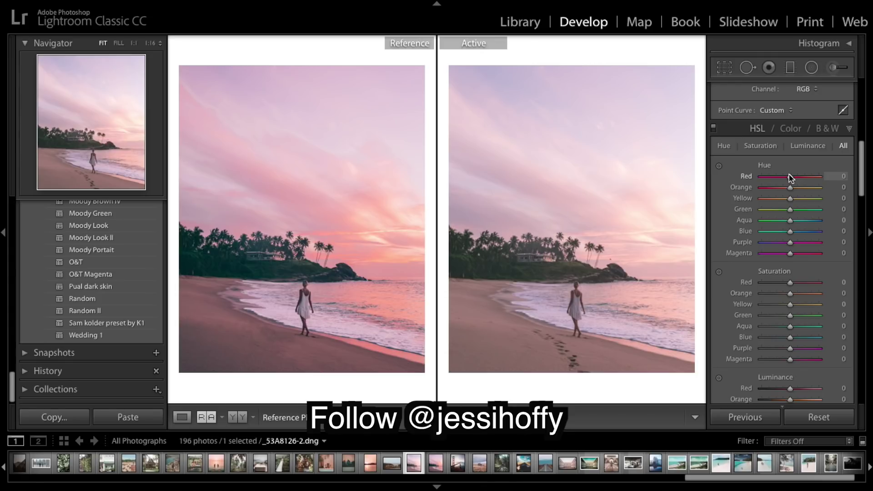
pyautogui.moveTo(789, 177)
pyautogui.mouseDown()
pyautogui.moveTo(762, 192)
pyautogui.moveTo(821, 177)
pyautogui.moveTo(764, 173)
pyautogui.moveTo(772, 177)
pyautogui.mouseUp()
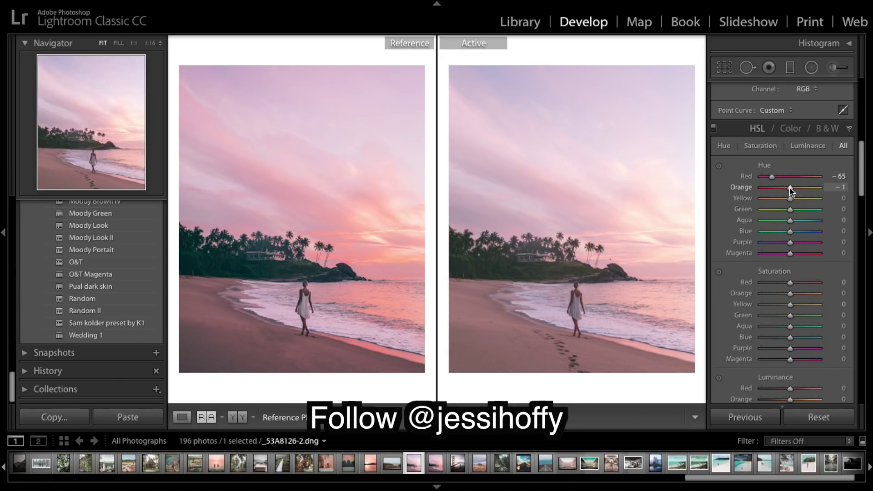
pyautogui.moveTo(788, 189); pyautogui.dragTo(787, 187)
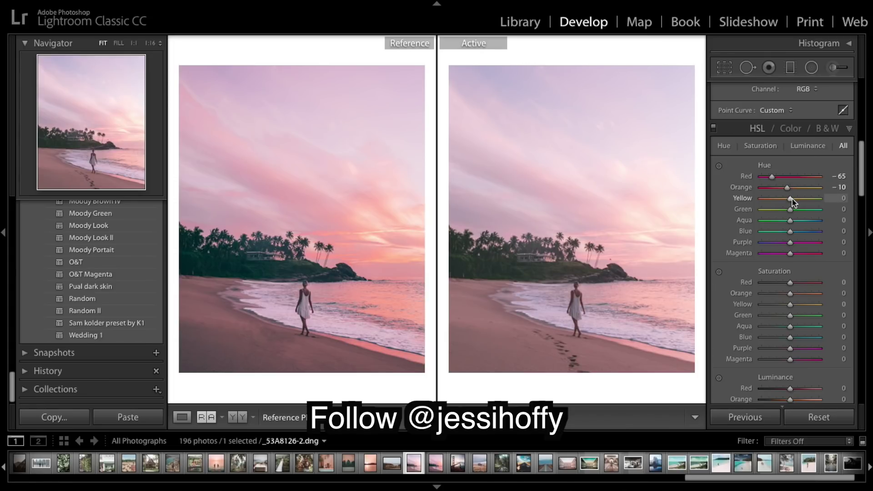
pyautogui.moveTo(791, 198); pyautogui.dragTo(797, 199)
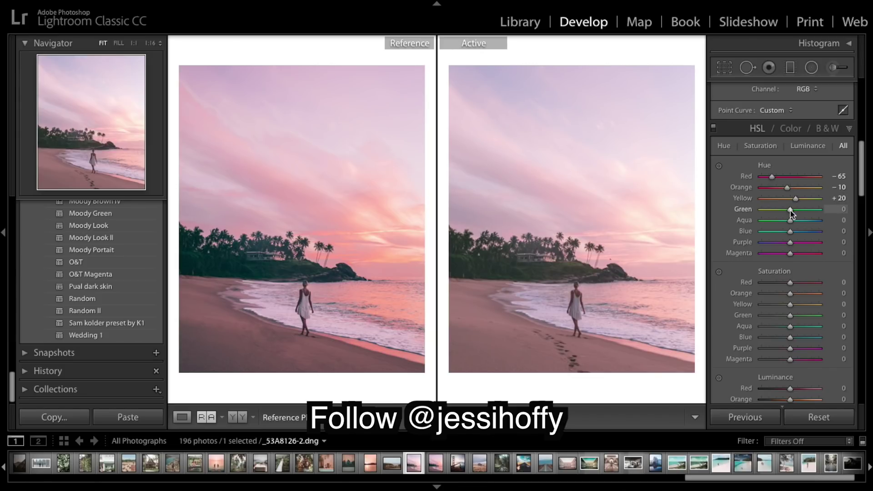
pyautogui.moveTo(790, 210); pyautogui.dragTo(791, 210)
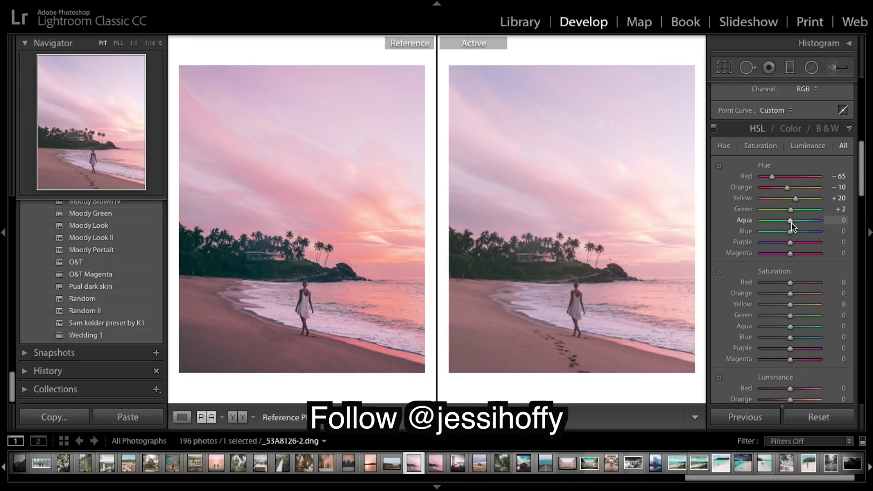
# Set the HSL hue adjustments to Blue +47, Purple +20 and Magenta +30.
pyautogui.moveTo(792, 233)
pyautogui.mouseDown()
pyautogui.moveTo(818, 232)
pyautogui.moveTo(805, 233)
pyautogui.mouseUp()
pyautogui.moveTo(803, 233); pyautogui.dragTo(805, 234)
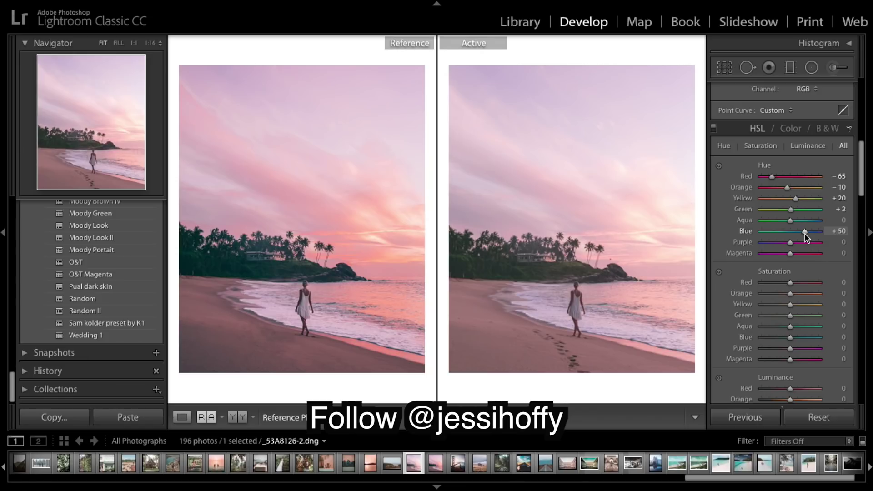
pyautogui.moveTo(804, 233); pyautogui.dragTo(803, 236)
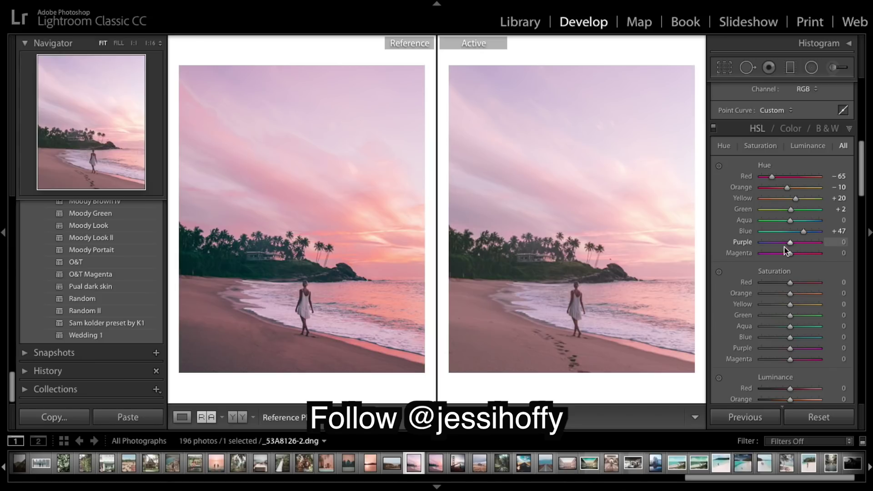
pyautogui.moveTo(793, 245)
pyautogui.mouseDown()
pyautogui.moveTo(750, 245)
pyautogui.moveTo(720, 227)
pyautogui.moveTo(801, 244)
pyautogui.mouseUp()
pyautogui.moveTo(799, 243)
pyautogui.mouseDown()
pyautogui.moveTo(793, 253)
pyautogui.moveTo(857, 265)
pyautogui.moveTo(799, 244)
pyautogui.moveTo(817, 253)
pyautogui.moveTo(795, 255)
pyautogui.moveTo(801, 260)
pyautogui.mouseUp()
# Set the HSL saturation adjustments to Orange +25, Green -30, Aqua -48, Blue -15, Purple +20 and Magenta +25.
pyautogui.scroll(-4, 805, 282)
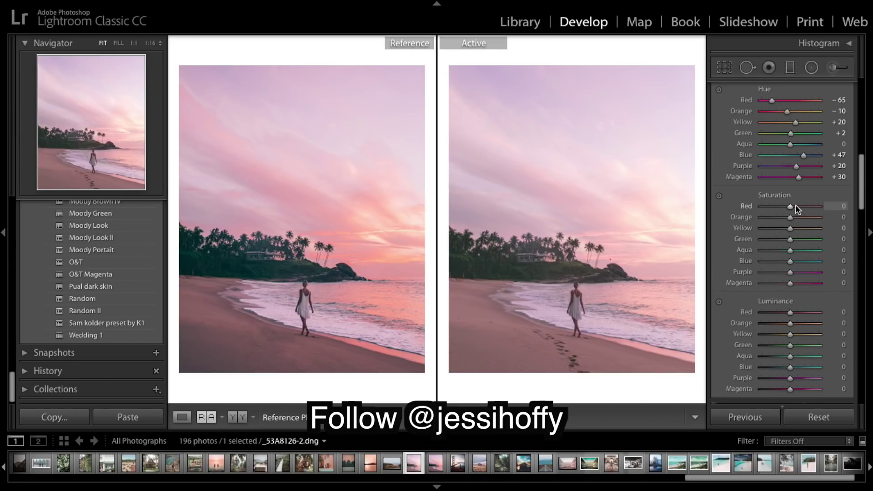
pyautogui.moveTo(795, 218); pyautogui.dragTo(799, 220)
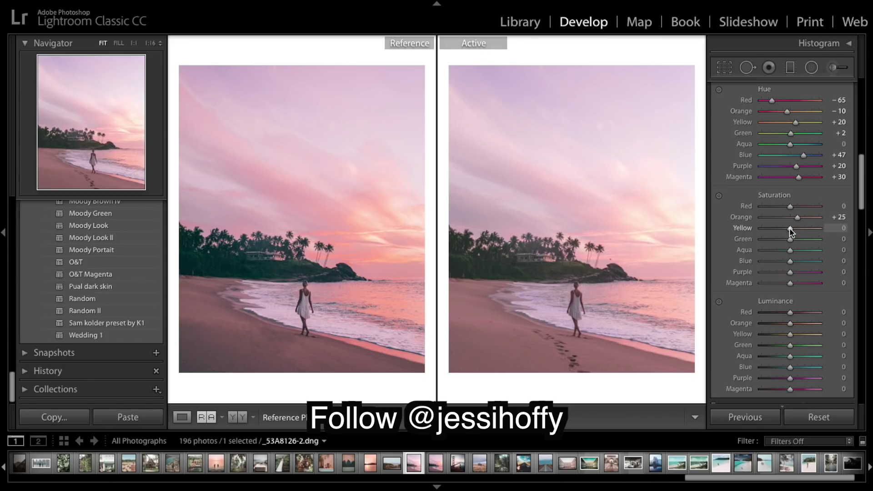
pyautogui.moveTo(790, 239); pyautogui.dragTo(782, 244)
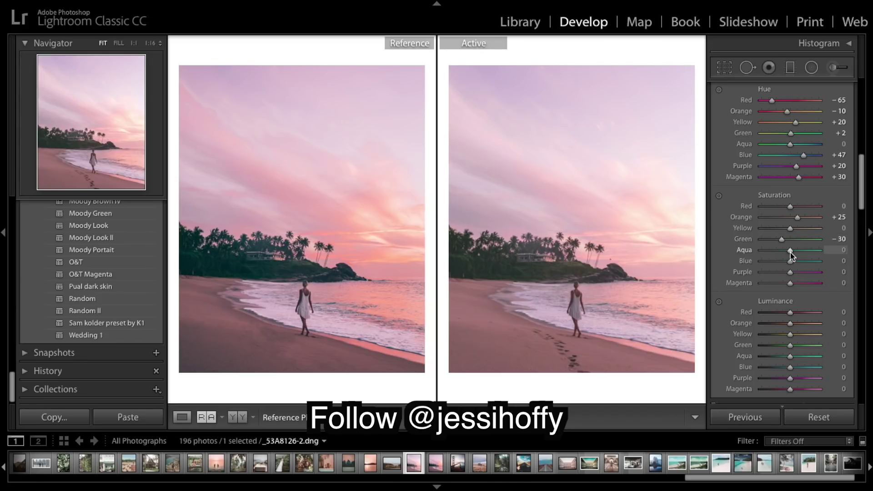
pyautogui.moveTo(790, 251)
pyautogui.mouseDown()
pyautogui.moveTo(776, 251)
pyautogui.moveTo(786, 265)
pyautogui.mouseUp()
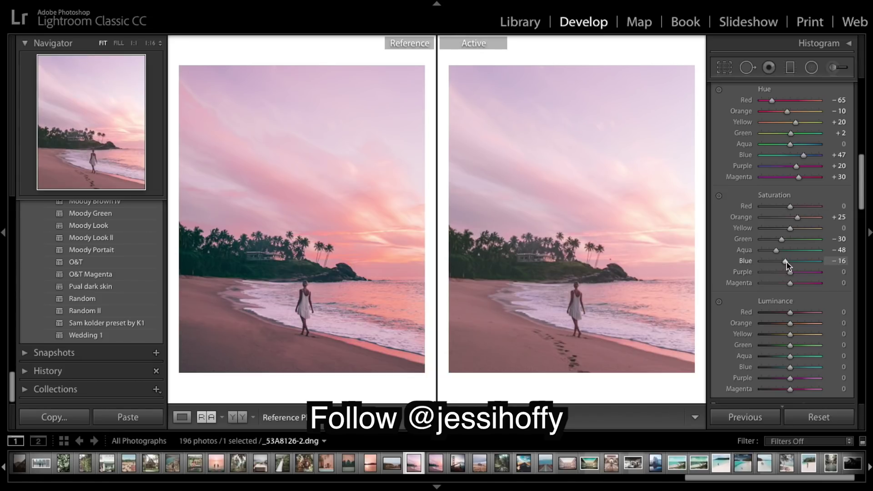
pyautogui.moveTo(786, 263); pyautogui.dragTo(787, 263)
pyautogui.moveTo(792, 275); pyautogui.dragTo(797, 283)
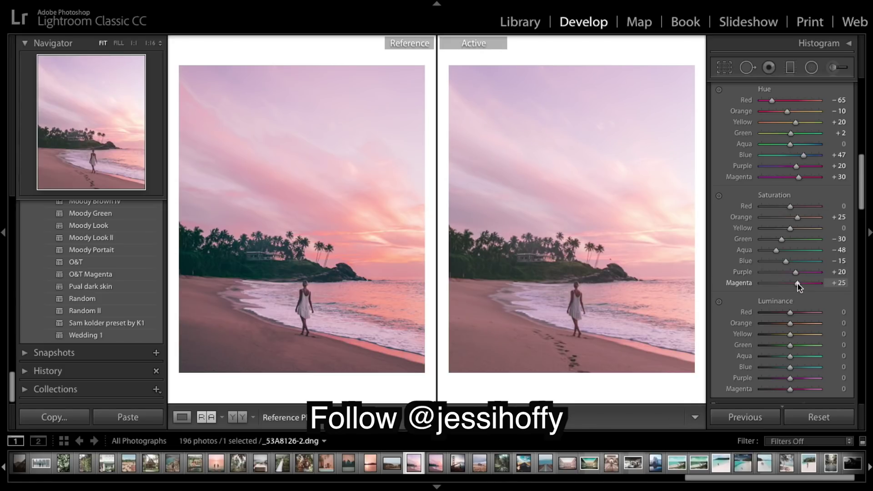
# Set the HSL luminance adjustments to Red -37, Orange -33, Yellow +2 and Green +75.
pyautogui.scroll(-5, 798, 287)
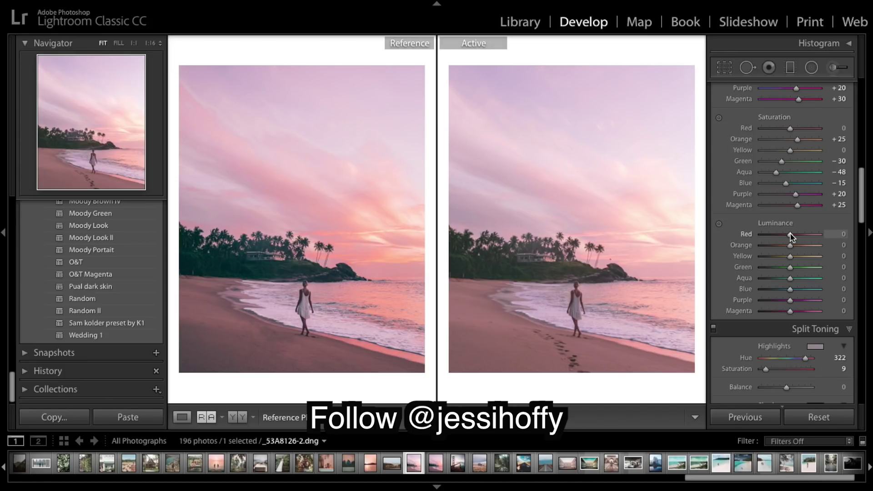
pyautogui.moveTo(791, 236); pyautogui.dragTo(781, 238)
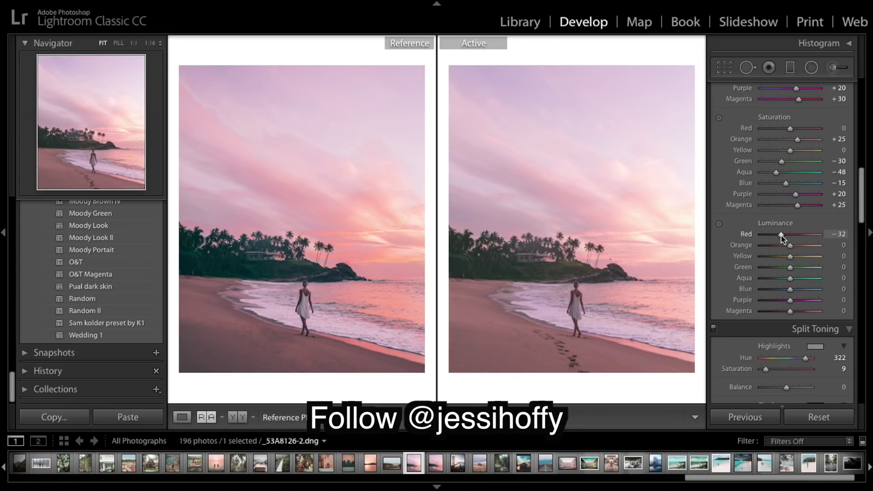
pyautogui.moveTo(781, 237); pyautogui.dragTo(780, 238)
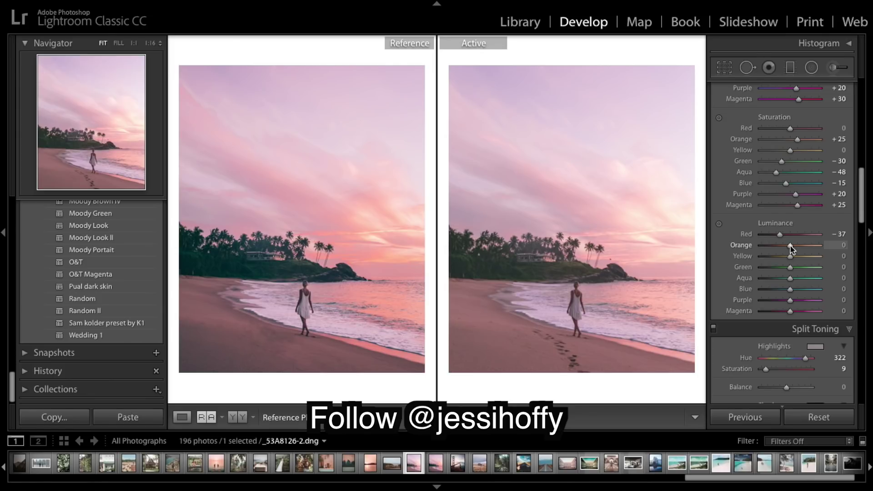
pyautogui.moveTo(791, 248); pyautogui.dragTo(777, 252)
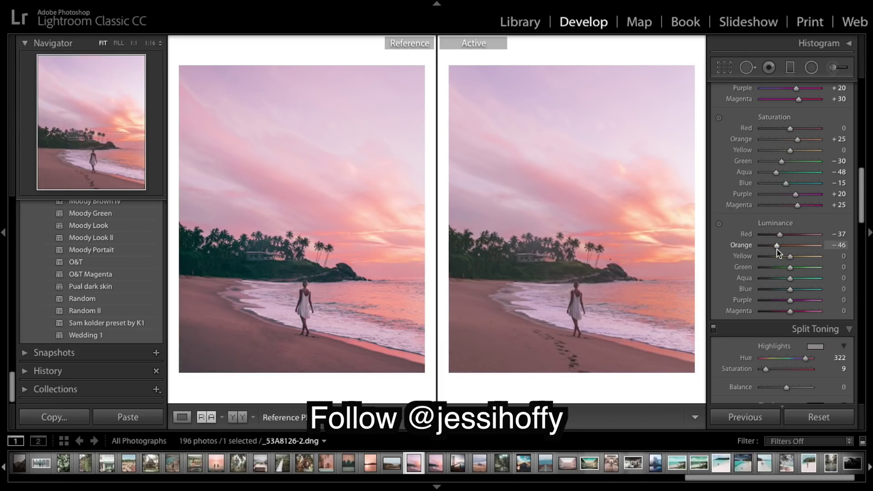
pyautogui.moveTo(776, 249); pyautogui.dragTo(778, 249)
pyautogui.moveTo(778, 251); pyautogui.dragTo(791, 261)
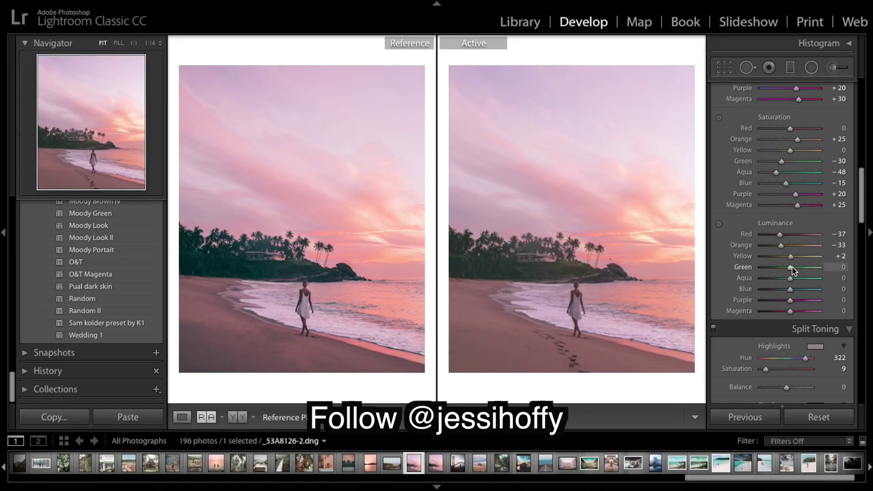
pyautogui.moveTo(792, 270); pyautogui.dragTo(813, 272)
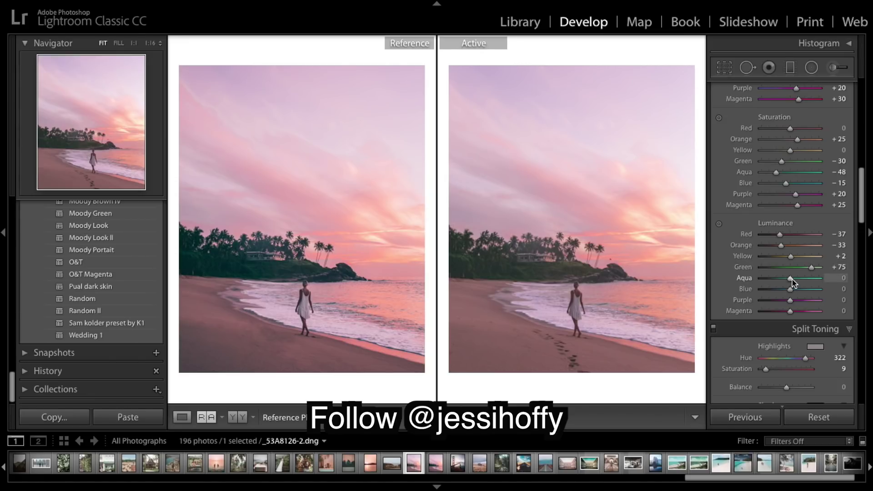
# Set the HSL luminance adjustments to Aqua +20, Blue +7, Purple +15 and Magenta +15.
pyautogui.moveTo(791, 278); pyautogui.dragTo(799, 285)
pyautogui.moveTo(797, 282); pyautogui.dragTo(797, 282)
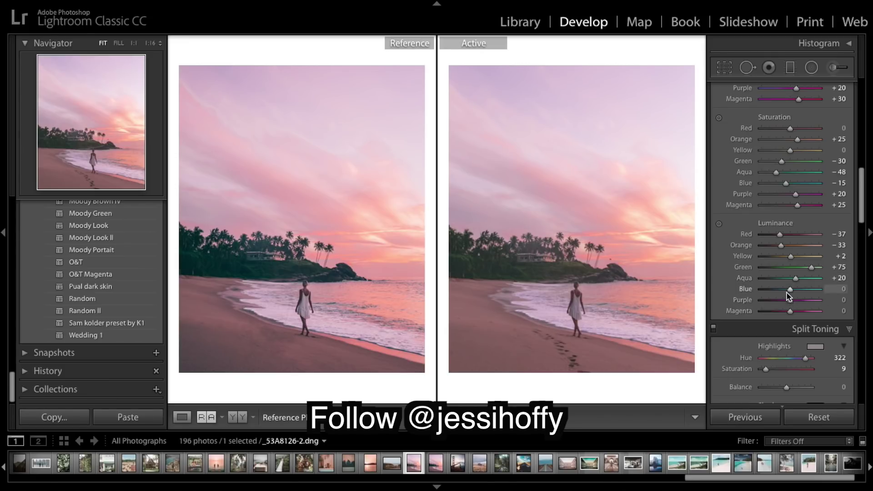
pyautogui.moveTo(790, 289); pyautogui.dragTo(791, 289)
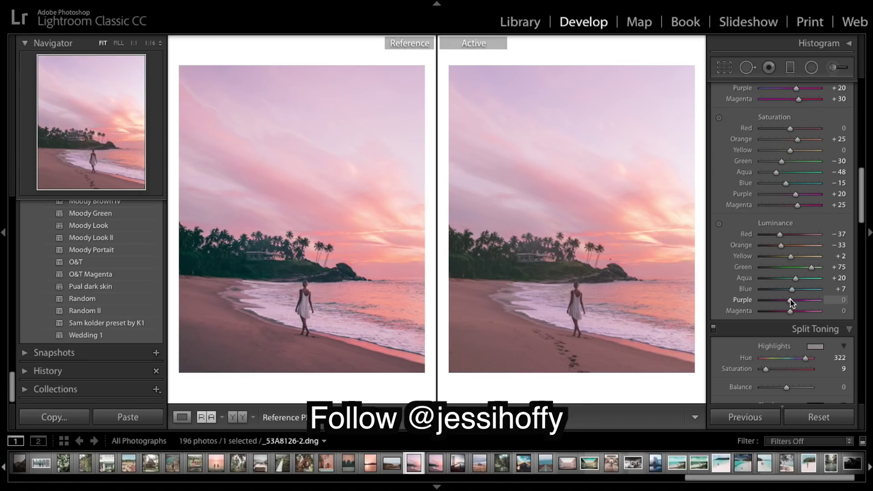
pyautogui.moveTo(790, 301)
pyautogui.mouseDown()
pyautogui.moveTo(822, 301)
pyautogui.moveTo(794, 311)
pyautogui.mouseUp()
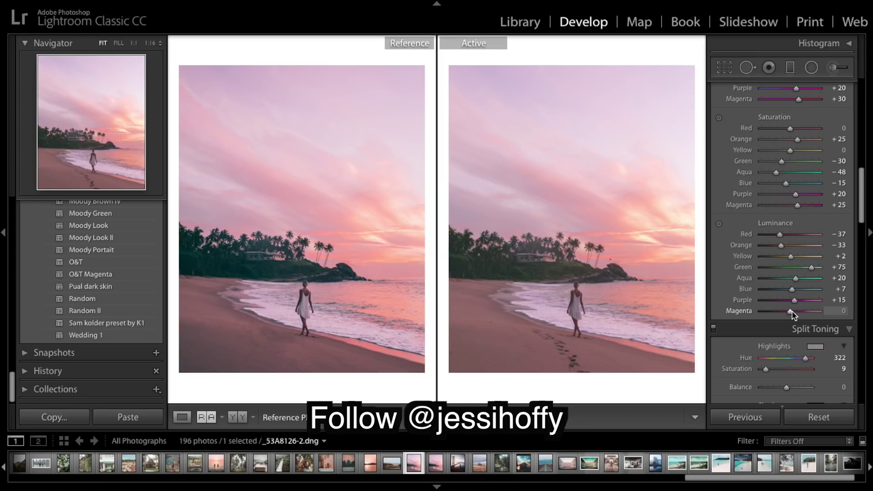
pyautogui.moveTo(793, 315)
pyautogui.mouseDown()
pyautogui.moveTo(836, 312)
pyautogui.moveTo(784, 310)
pyautogui.moveTo(796, 314)
pyautogui.mouseUp()
pyautogui.moveTo(796, 310); pyautogui.dragTo(796, 311)
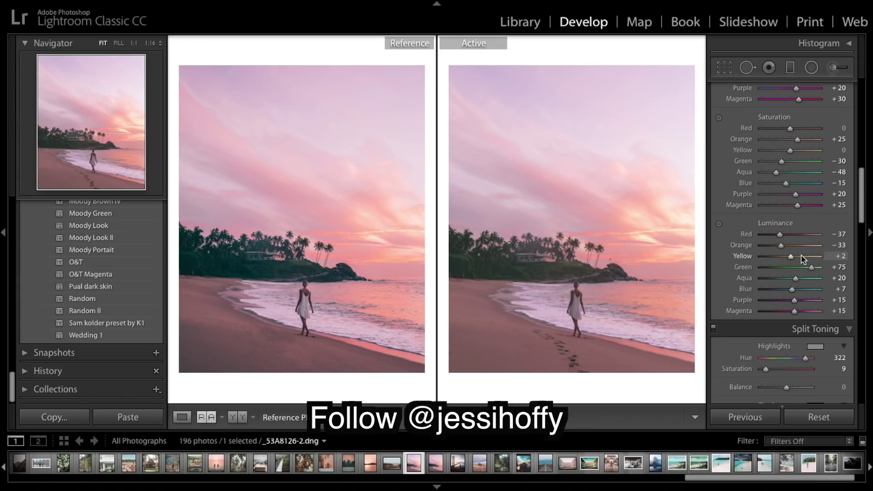
# Sharpen the beach photo with Amount 50 and Masking 50.
pyautogui.scroll(-3, 801, 256)
pyautogui.scroll(-4, 801, 258)
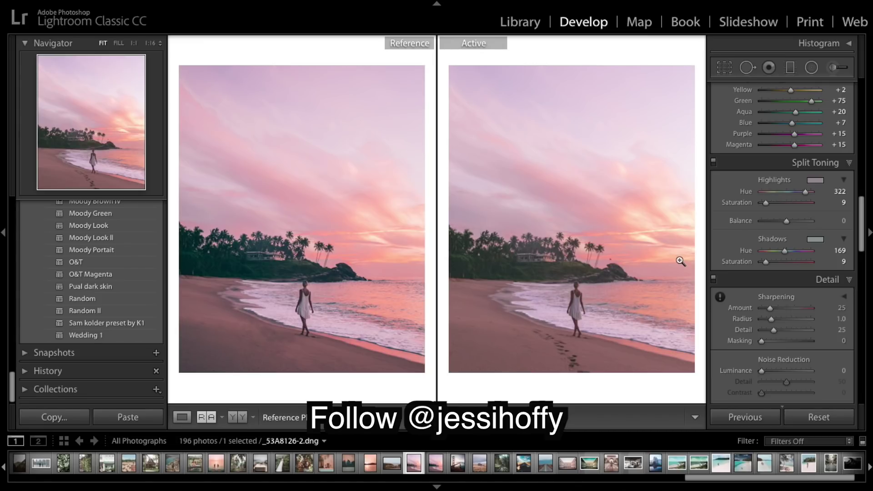
pyautogui.moveTo(770, 308); pyautogui.dragTo(779, 309)
pyautogui.click(788, 342)
pyautogui.moveTo(788, 343)
pyautogui.keyDown('alt'); pyautogui.mouseDown()
pyautogui.moveTo(752, 344)
pyautogui.moveTo(788, 347)
pyautogui.mouseUp(); pyautogui.keyUp('alt')
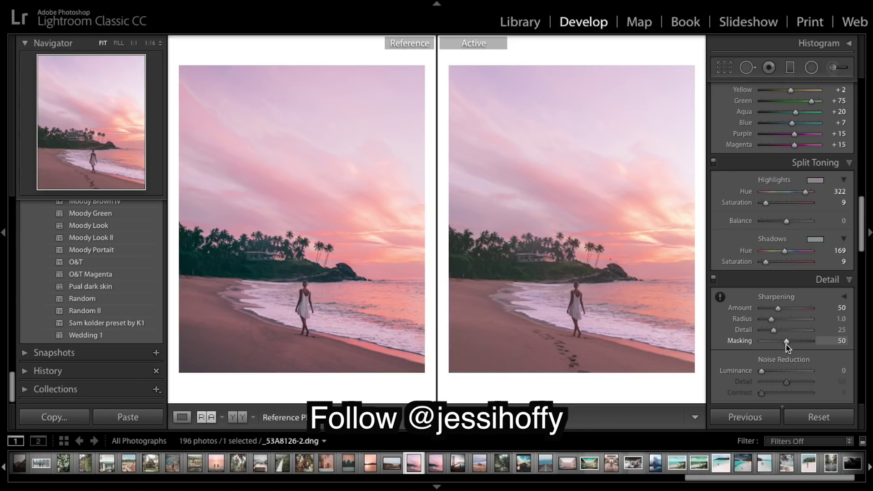
# Review the develop settings from Lens Corrections through Camera Calibration and back up to the basic tone adjustments.
pyautogui.scroll(-5, 807, 343)
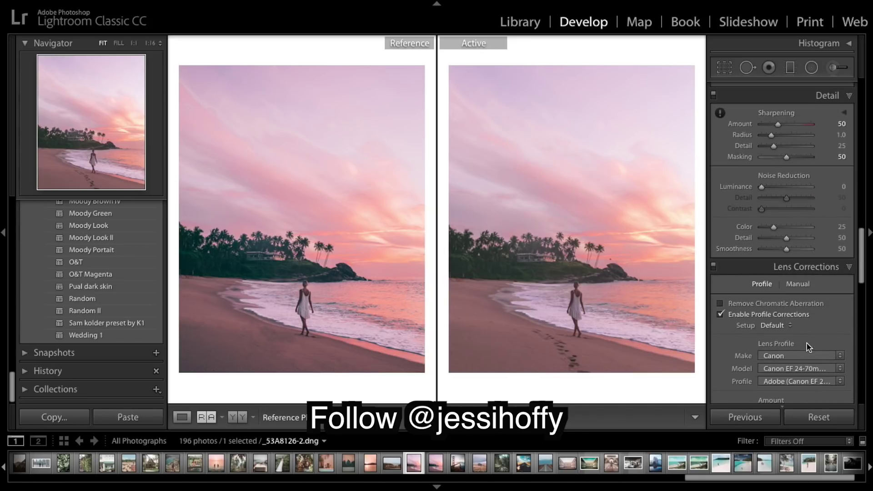
pyautogui.scroll(-5, 848, 315)
pyautogui.scroll(-5, 847, 315)
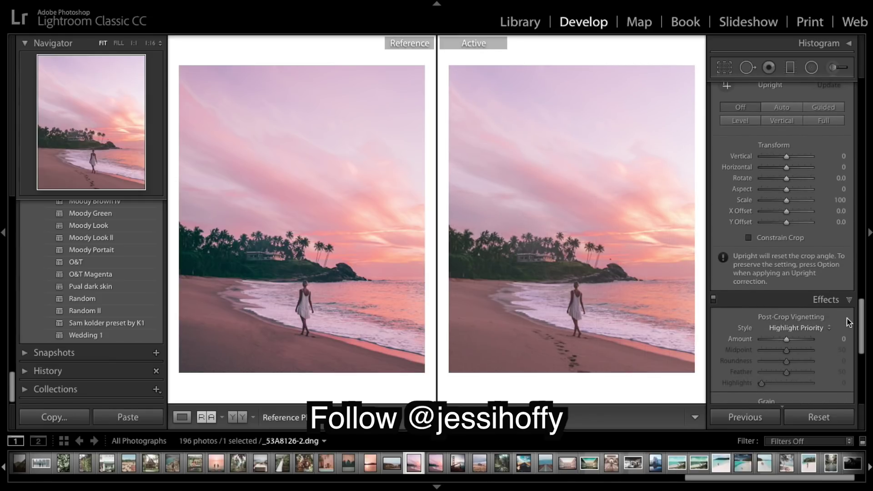
pyautogui.scroll(-5, 848, 320)
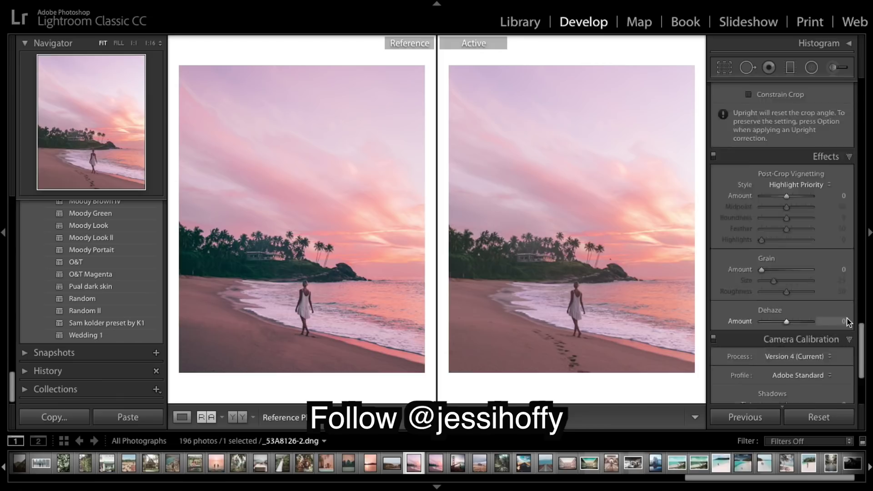
pyautogui.scroll(-2, 847, 321)
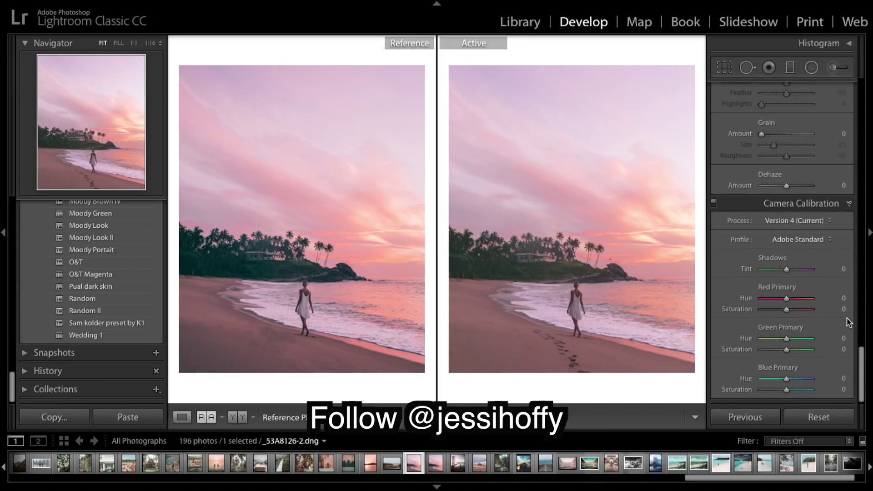
pyautogui.scroll(10, 847, 322)
pyautogui.scroll(5, 848, 318)
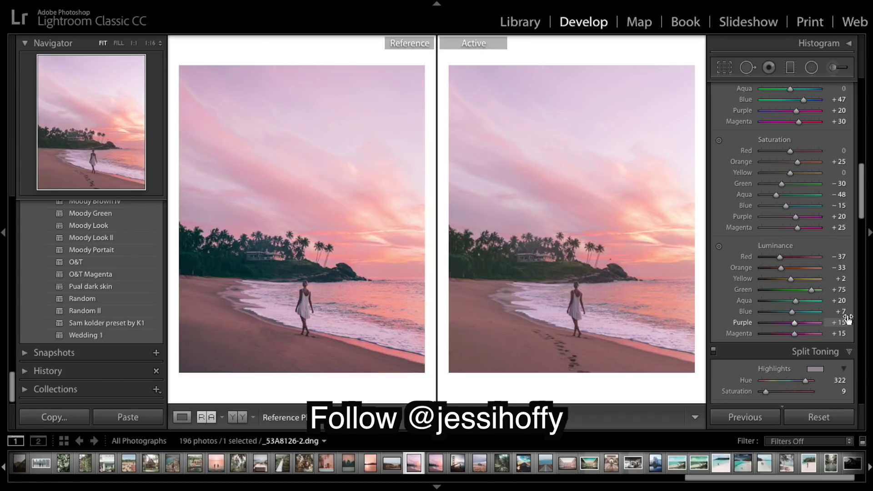
pyautogui.scroll(10, 838, 299)
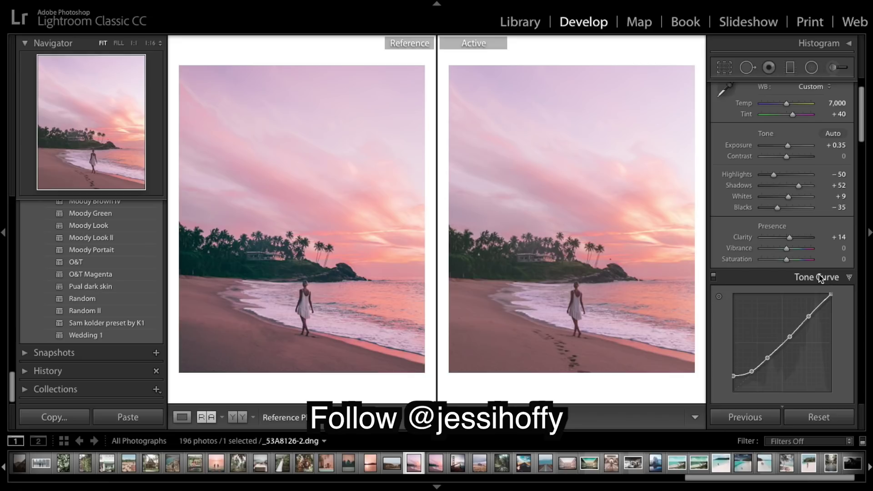
# Place a diagonal graduated filter over the sand and shoreline in the lower part of the photo.
pyautogui.click(790, 68)
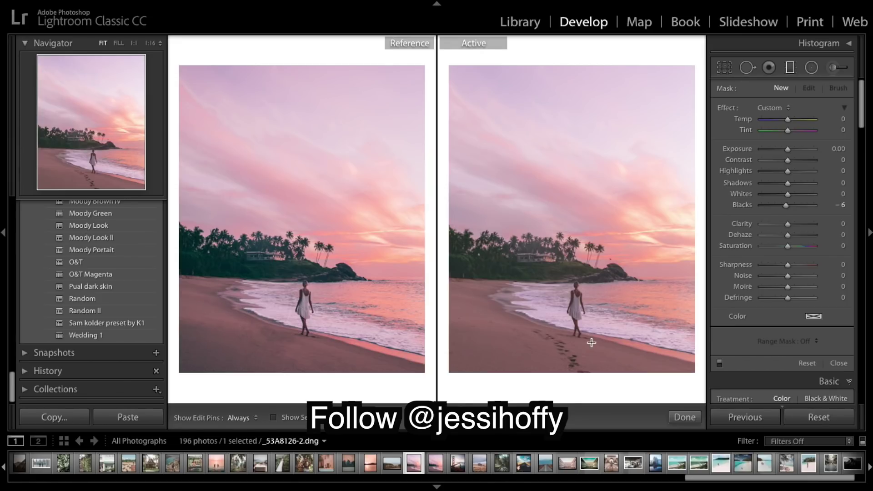
pyautogui.moveTo(533, 324); pyautogui.dragTo(565, 325)
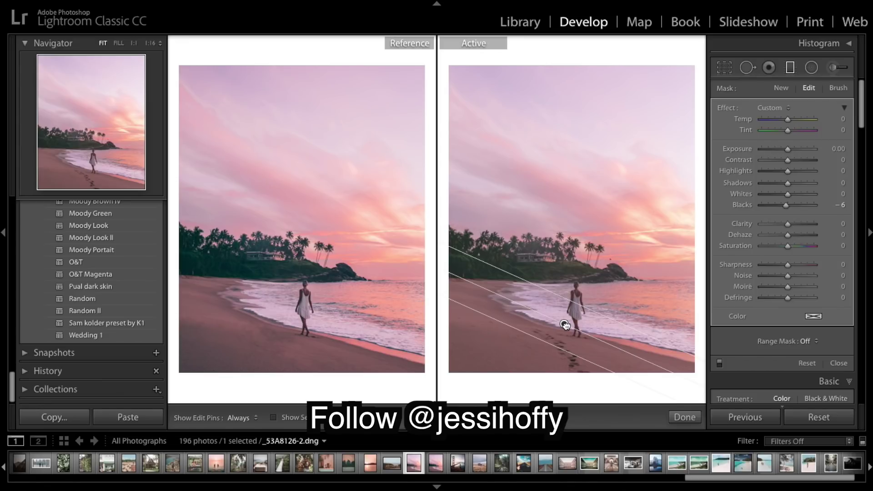
pyautogui.moveTo(565, 325); pyautogui.dragTo(565, 325)
# Set the graduated filter over the sand to Exposure 0.12, Contrast 20, Highlights 100, Shadows -100 and Whites 50, and fine-tune its Blacks.
pyautogui.moveTo(787, 150); pyautogui.dragTo(789, 151)
pyautogui.moveTo(789, 152); pyautogui.dragTo(790, 154)
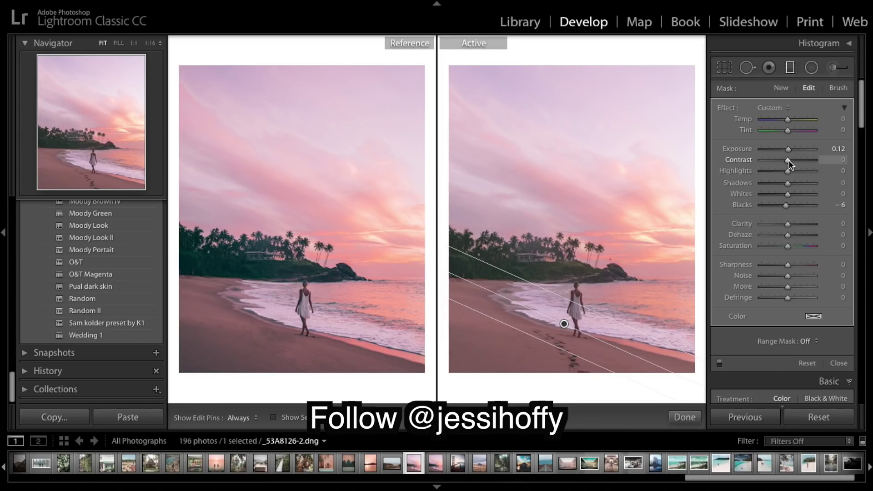
pyautogui.moveTo(790, 160); pyautogui.dragTo(793, 161)
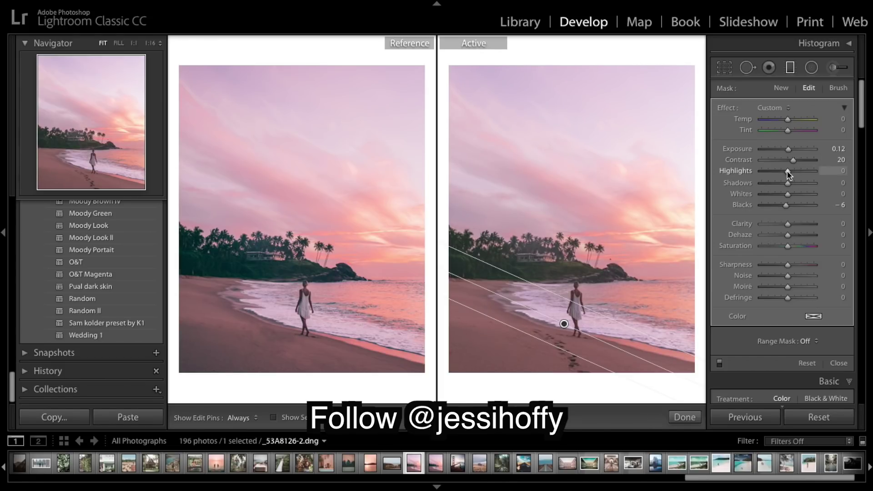
pyautogui.moveTo(787, 171); pyautogui.dragTo(863, 178)
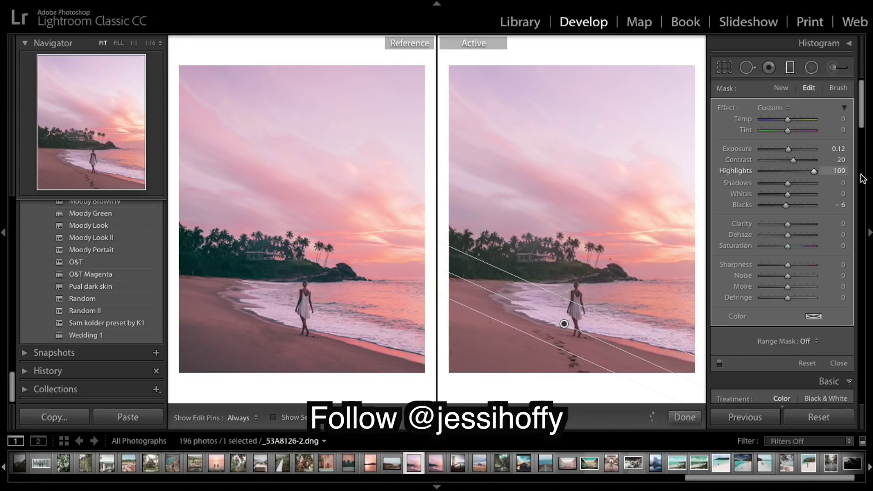
pyautogui.moveTo(787, 183); pyautogui.dragTo(757, 186)
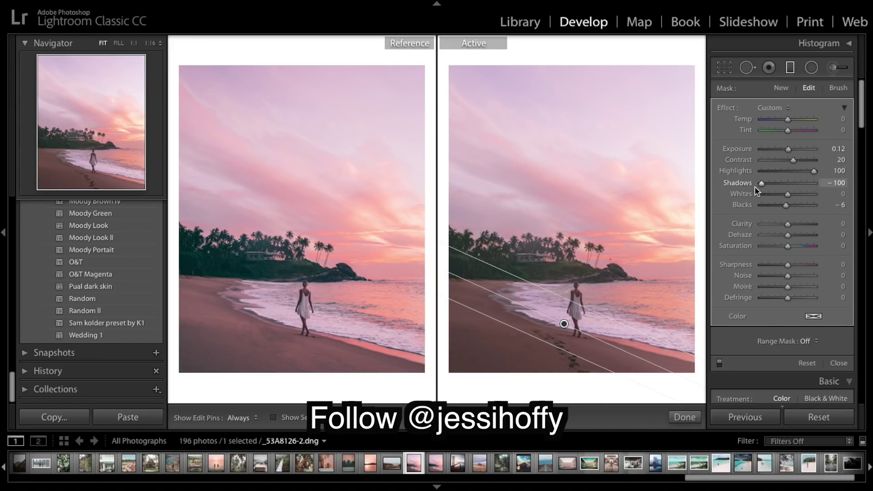
pyautogui.moveTo(790, 197); pyautogui.dragTo(803, 196)
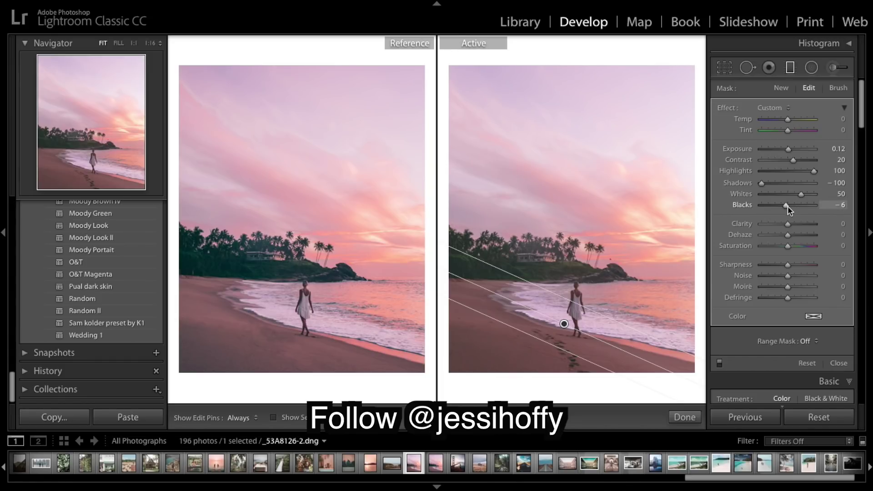
pyautogui.moveTo(787, 205); pyautogui.dragTo(789, 207)
pyautogui.click(684, 416)
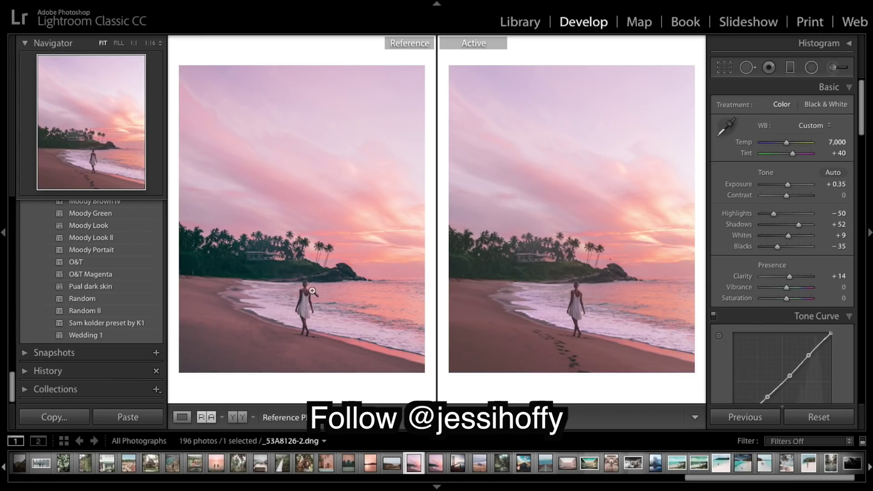
# Place an inverted radial filter over the woman and tighten its narrow vertical ellipse around her body.
pyautogui.scroll(-1, 852, 253)
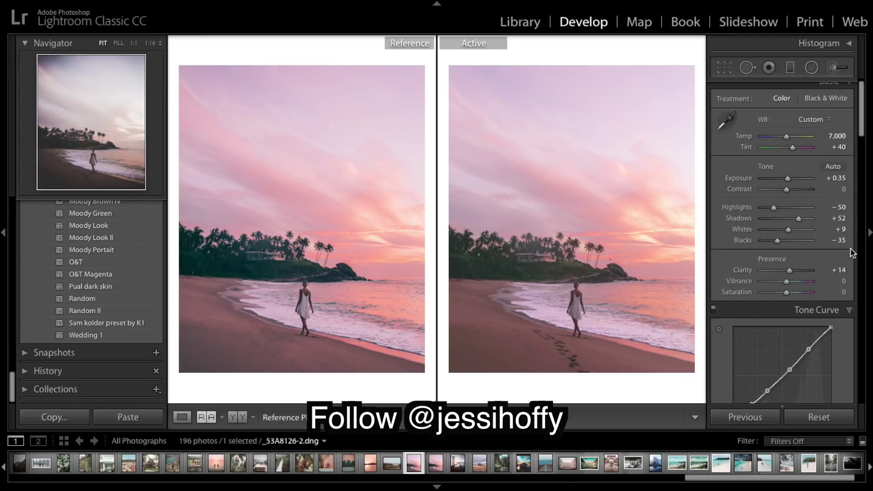
pyautogui.scroll(1, 852, 253)
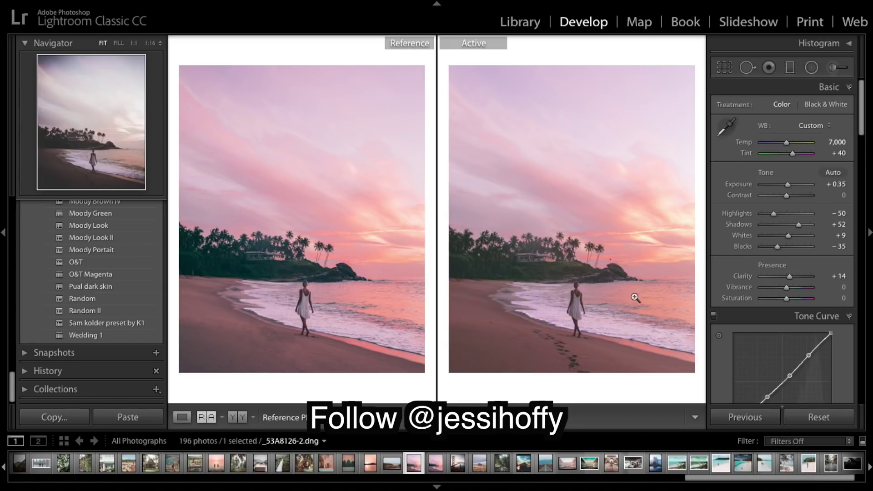
pyautogui.click(810, 68)
pyautogui.moveTo(573, 295); pyautogui.dragTo(587, 310)
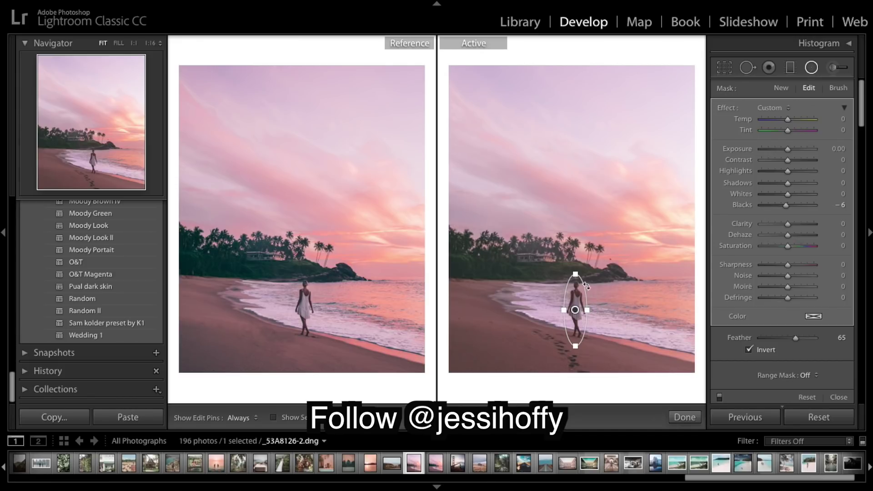
pyautogui.moveTo(575, 274); pyautogui.dragTo(575, 281)
pyautogui.moveTo(576, 281); pyautogui.dragTo(569, 309)
pyautogui.moveTo(569, 310); pyautogui.dragTo(575, 310)
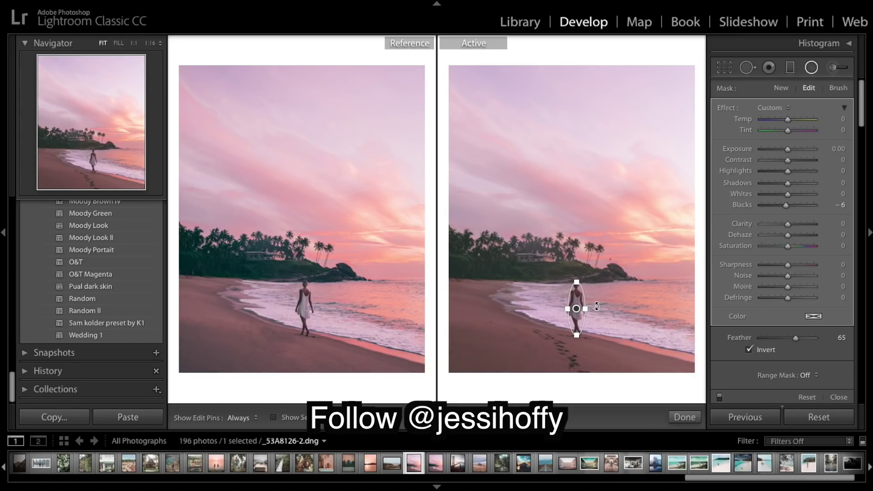
pyautogui.moveTo(577, 328); pyautogui.dragTo(584, 307)
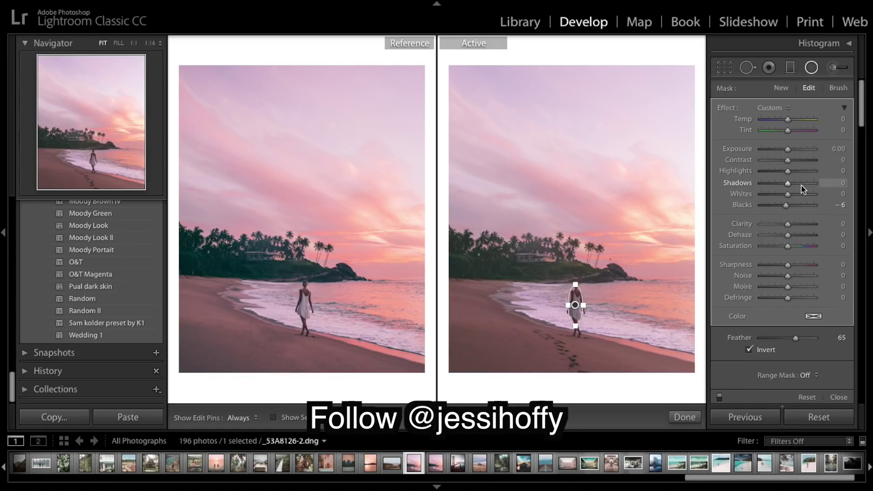
# Set the woman's radial filter to Exposure 0.90, Contrast 50, Blacks -16 and Clarity 20, and raise its Sharpness.
pyautogui.moveTo(787, 149); pyautogui.dragTo(794, 153)
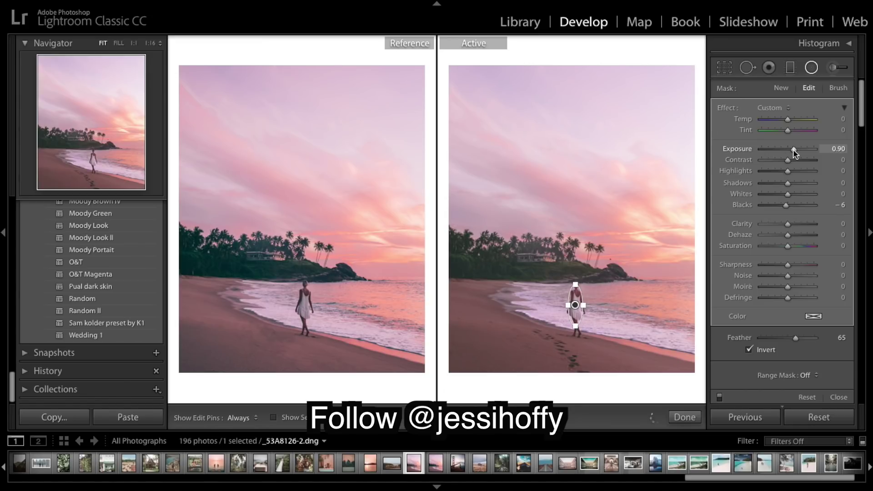
pyautogui.moveTo(792, 160); pyautogui.dragTo(797, 160)
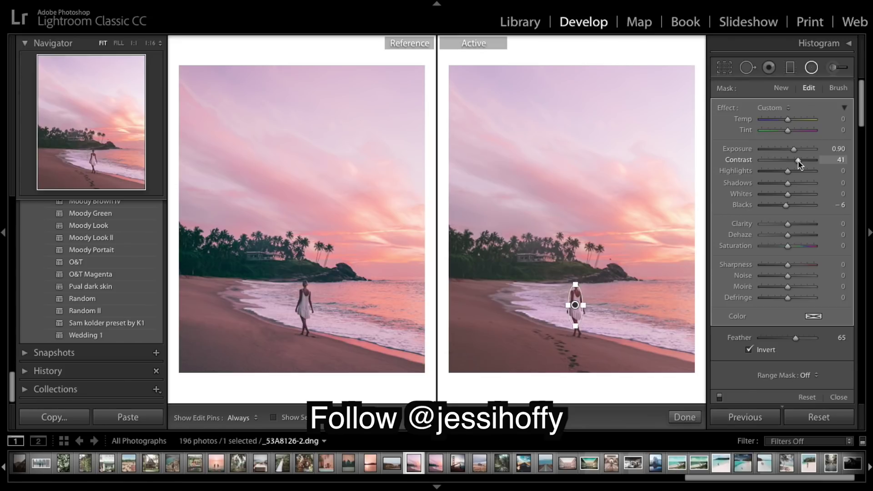
pyautogui.moveTo(799, 164); pyautogui.dragTo(800, 165)
pyautogui.moveTo(786, 206); pyautogui.dragTo(784, 206)
pyautogui.moveTo(789, 224); pyautogui.dragTo(793, 224)
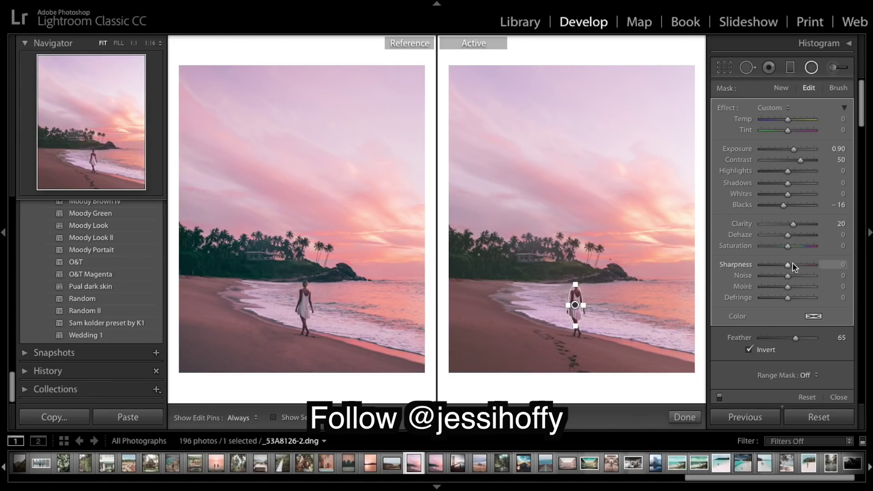
pyautogui.moveTo(799, 268); pyautogui.dragTo(800, 267)
pyautogui.click(684, 416)
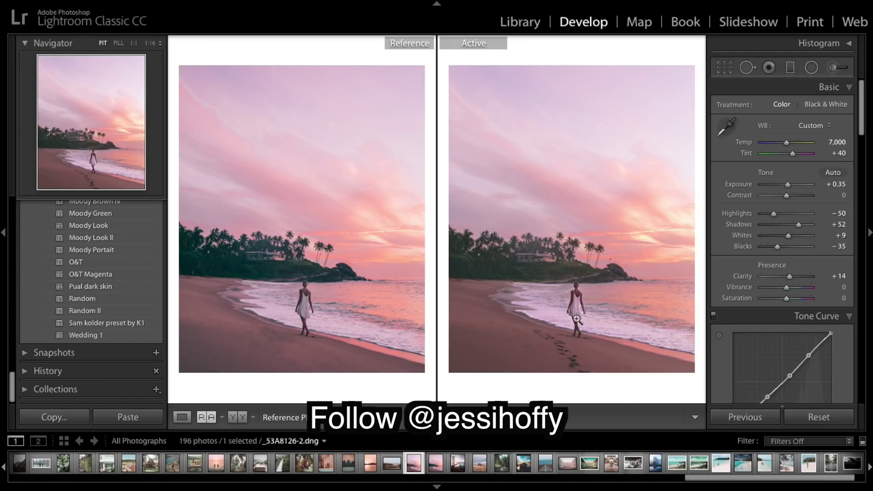
# Paint an Adjustment Brush mask over the palm trees and rocky headland, using brush size 13 with Auto Mask.
pyautogui.scroll(-3, 820, 255)
pyautogui.scroll(3, 823, 247)
pyautogui.click(832, 69)
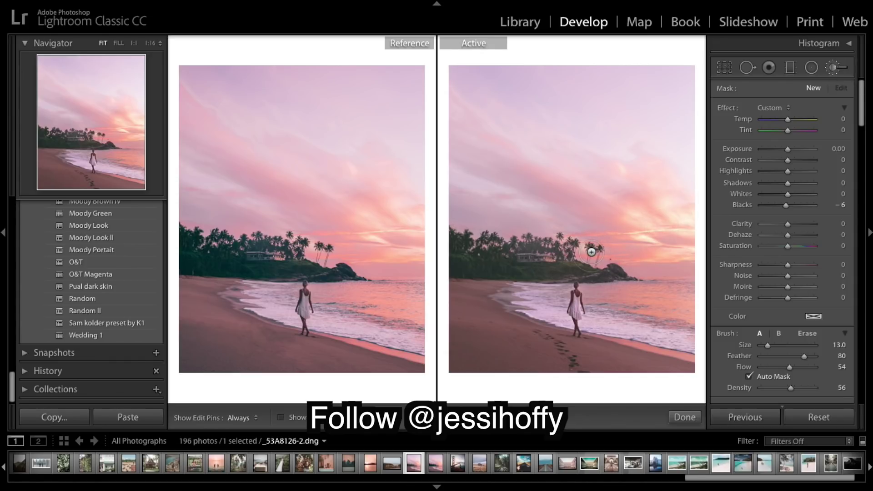
pyautogui.press('h')
pyautogui.moveTo(544, 241)
pyautogui.mouseDown()
pyautogui.moveTo(568, 249)
pyautogui.moveTo(528, 245)
pyautogui.moveTo(585, 250)
pyautogui.moveTo(612, 272)
pyautogui.moveTo(600, 275)
pyautogui.moveTo(615, 272)
pyautogui.moveTo(606, 268)
pyautogui.mouseUp()
pyautogui.press('h')
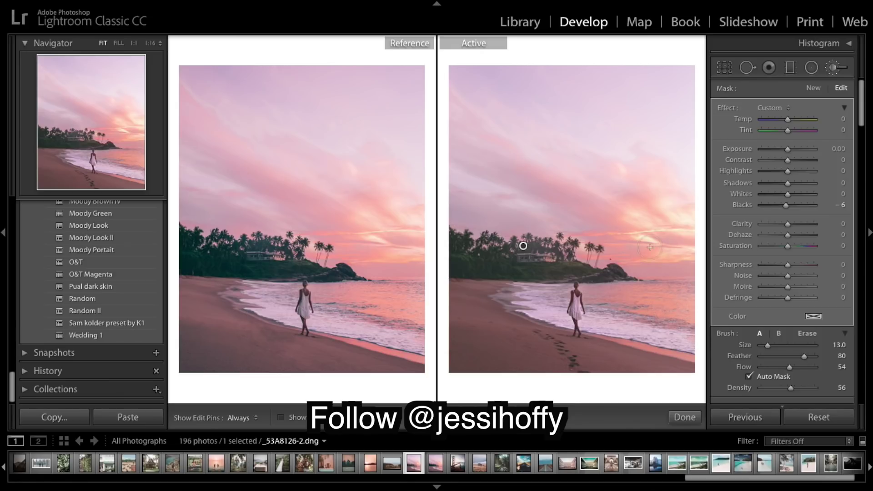
# Inspect the area covered by the headland brush mask using the red mask overlay and edit pin visibility.
pyautogui.press('h')
pyautogui.press('h')
pyautogui.press('h')
pyautogui.press('h')
pyautogui.click(281, 417)
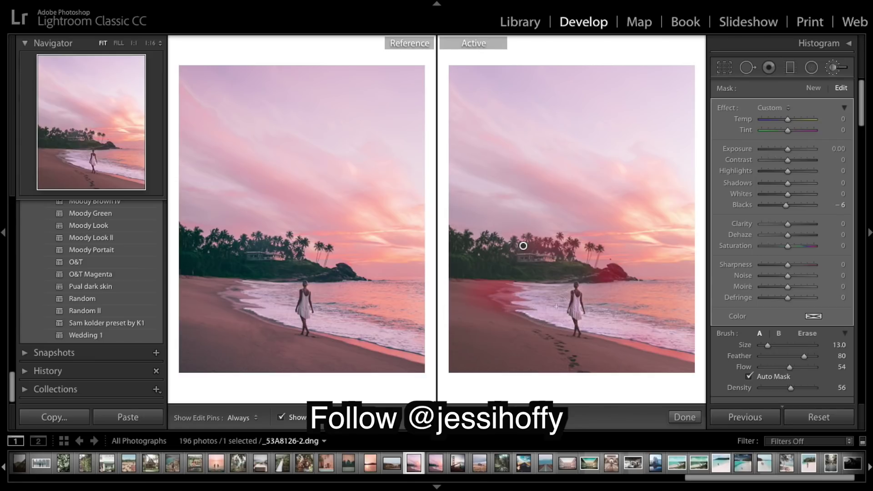
pyautogui.press('h')
pyautogui.press('h')
pyautogui.press('h')
pyautogui.press('h')
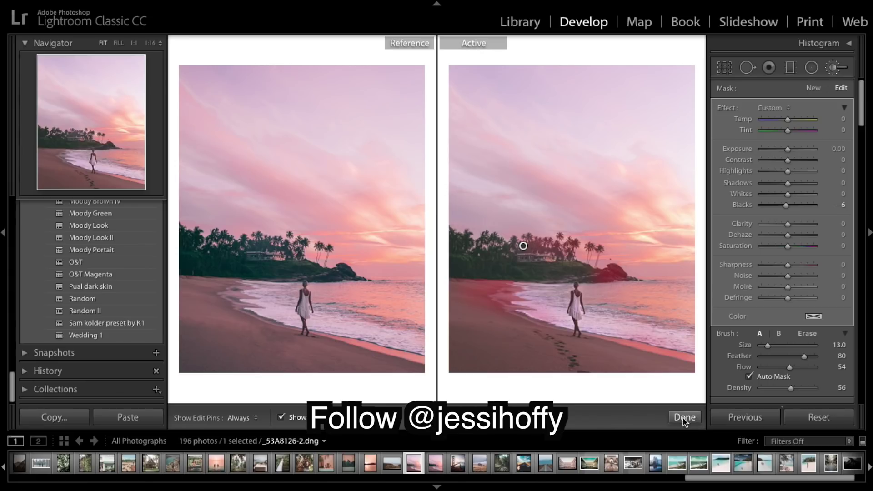
pyautogui.click(281, 418)
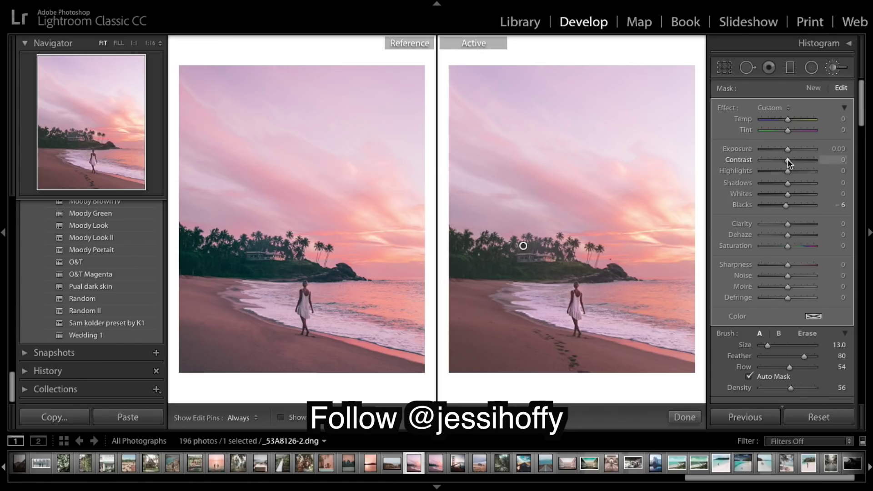
# Set the headland brush adjustment to Contrast 100, Whites 45 and Blacks -32.
pyautogui.moveTo(788, 162); pyautogui.dragTo(841, 175)
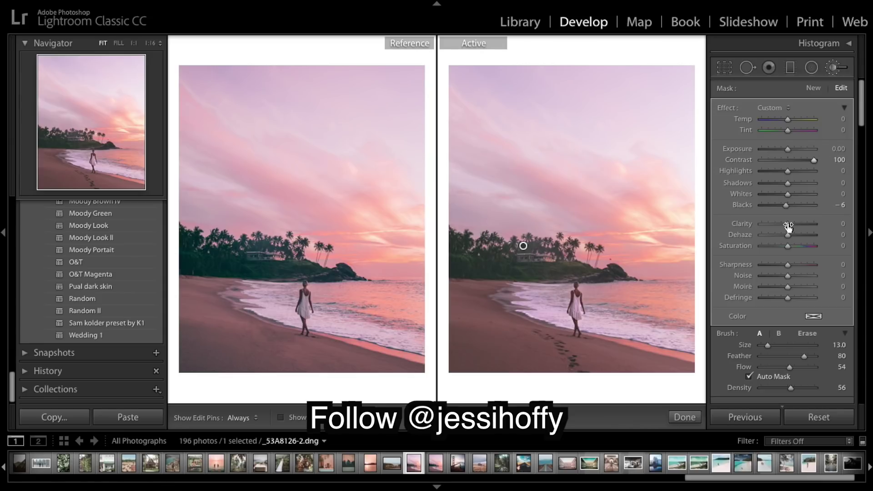
pyautogui.moveTo(814, 161)
pyautogui.mouseDown()
pyautogui.moveTo(784, 168)
pyautogui.moveTo(825, 177)
pyautogui.mouseUp()
pyautogui.moveTo(798, 200)
pyautogui.mouseDown()
pyautogui.moveTo(775, 200)
pyautogui.moveTo(811, 200)
pyautogui.moveTo(789, 201)
pyautogui.moveTo(799, 200)
pyautogui.mouseUp()
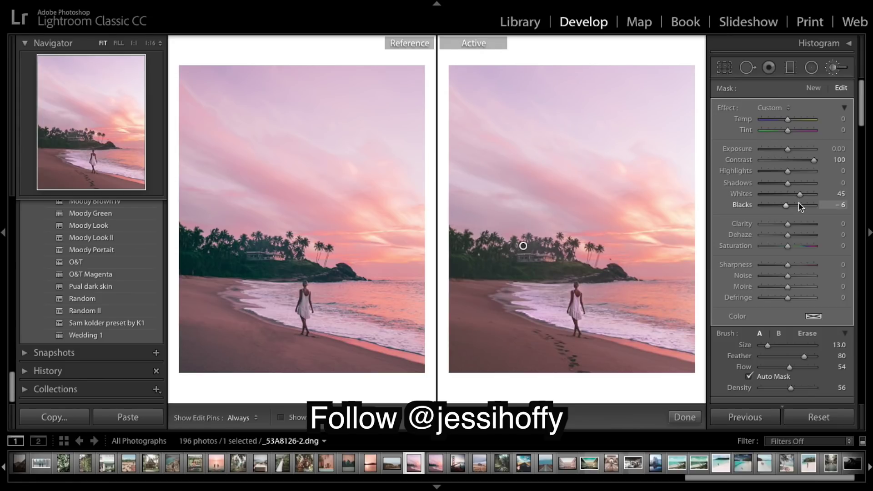
pyautogui.moveTo(775, 206); pyautogui.dragTo(780, 207)
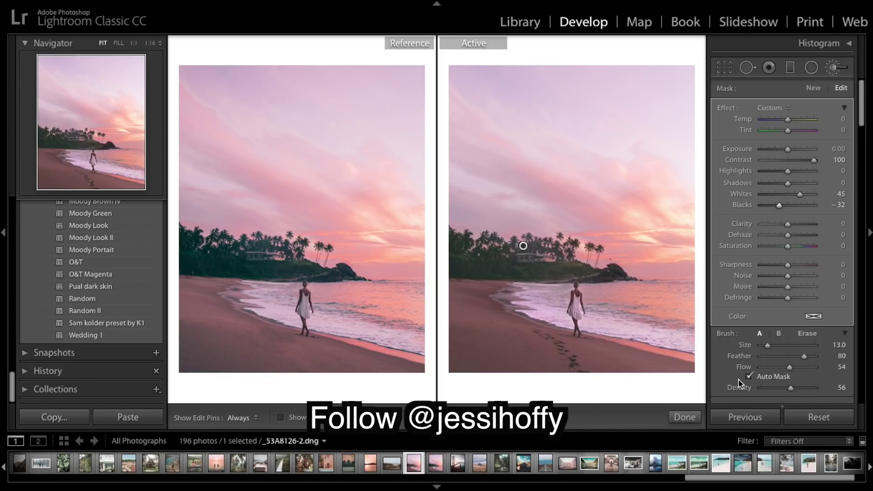
# Erase the brush mask from the sand and shoreline below the headland, and return to the painting brush.
pyautogui.click(807, 335)
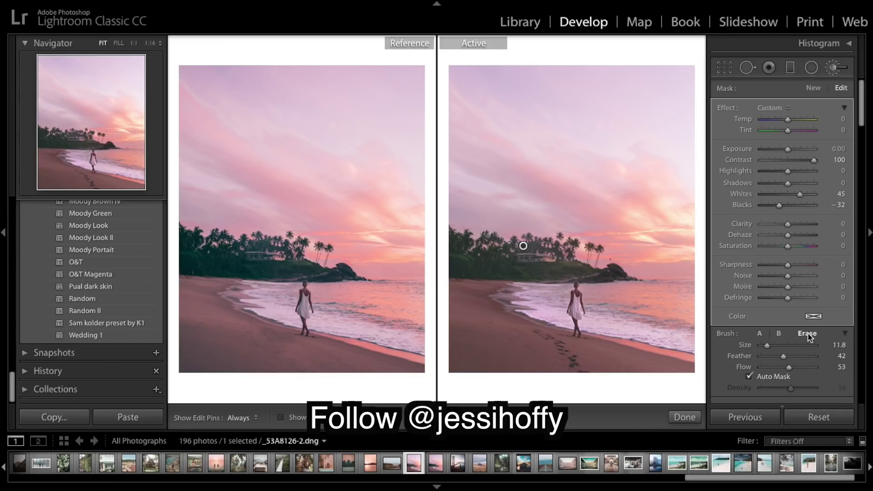
pyautogui.press('h')
pyautogui.moveTo(481, 295)
pyautogui.mouseDown()
pyautogui.moveTo(517, 308)
pyautogui.moveTo(474, 288)
pyautogui.moveTo(523, 312)
pyautogui.moveTo(491, 306)
pyautogui.moveTo(473, 284)
pyautogui.moveTo(508, 289)
pyautogui.moveTo(504, 303)
pyautogui.moveTo(468, 286)
pyautogui.moveTo(514, 305)
pyautogui.moveTo(548, 303)
pyautogui.mouseUp()
pyautogui.press('h')
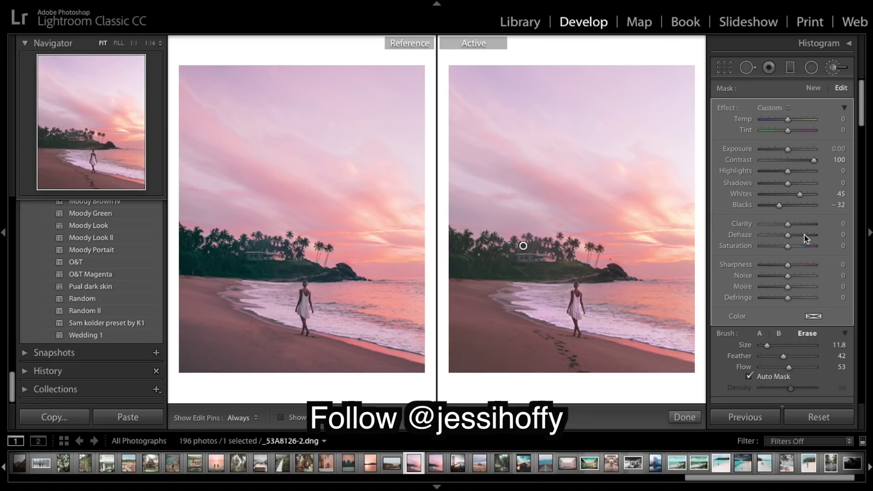
pyautogui.press('alt')
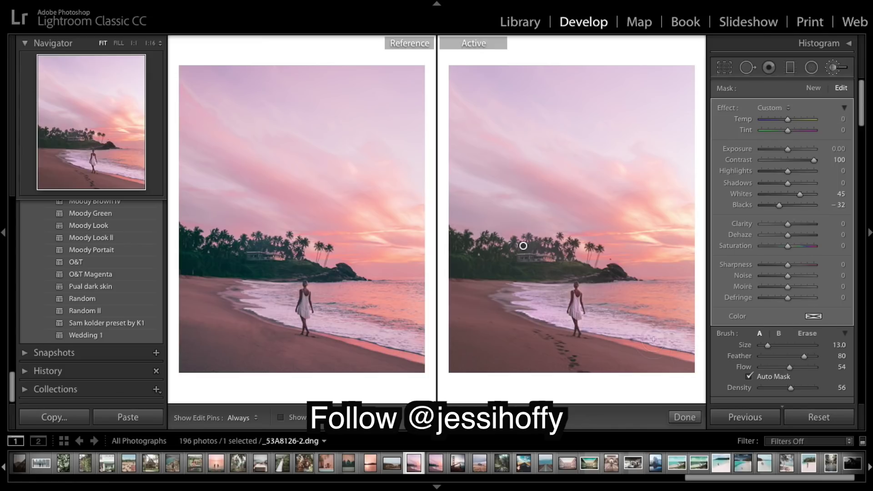
# Toggle the brush's edit pin visibility to compare the adjusted headland with the reference photo.
pyautogui.press('h')
pyautogui.press('h')
pyautogui.press('h')
pyautogui.press('h')
pyautogui.press('h')
pyautogui.press('h')
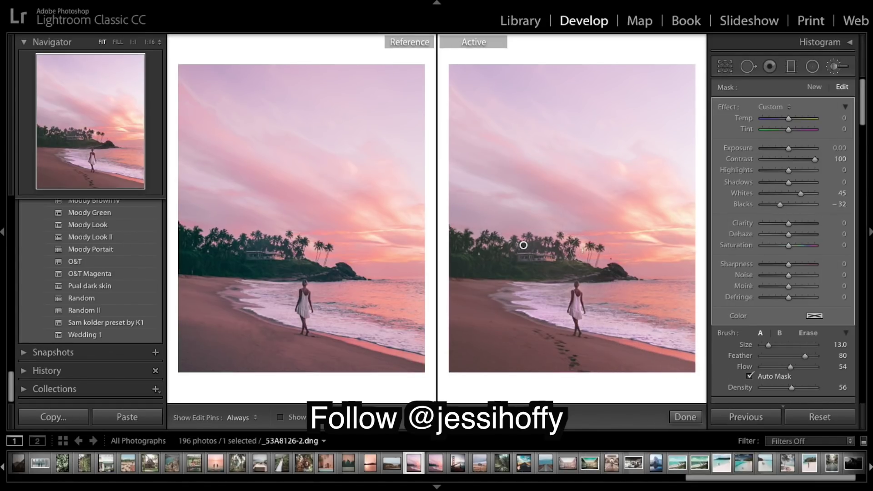
pyautogui.press('h')
pyautogui.press('h')
pyautogui.press('h')
pyautogui.press('h')
pyautogui.press('h')
pyautogui.press('h')
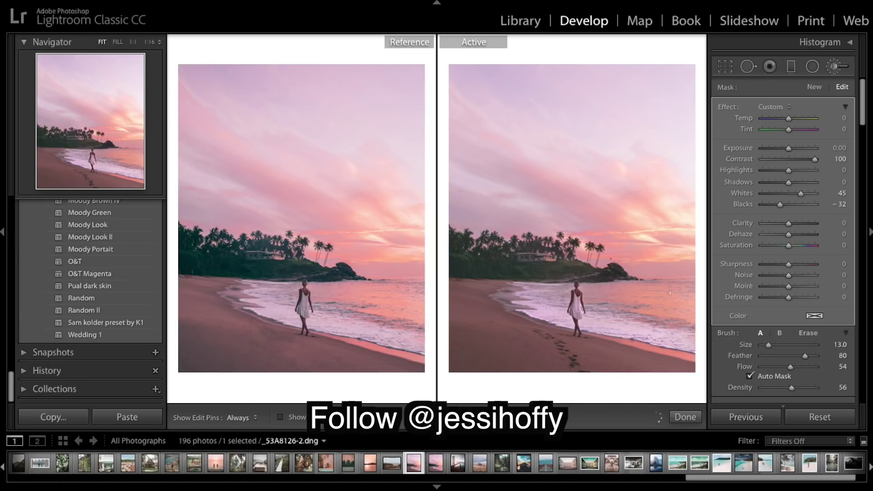
pyautogui.press('h')
pyautogui.press('h')
pyautogui.press('h')
pyautogui.press('h')
pyautogui.press('h')
pyautogui.press('h')
pyautogui.press('h')
pyautogui.press('h')
pyautogui.press('h')
pyautogui.press('h')
pyautogui.press('h')
pyautogui.press('h')
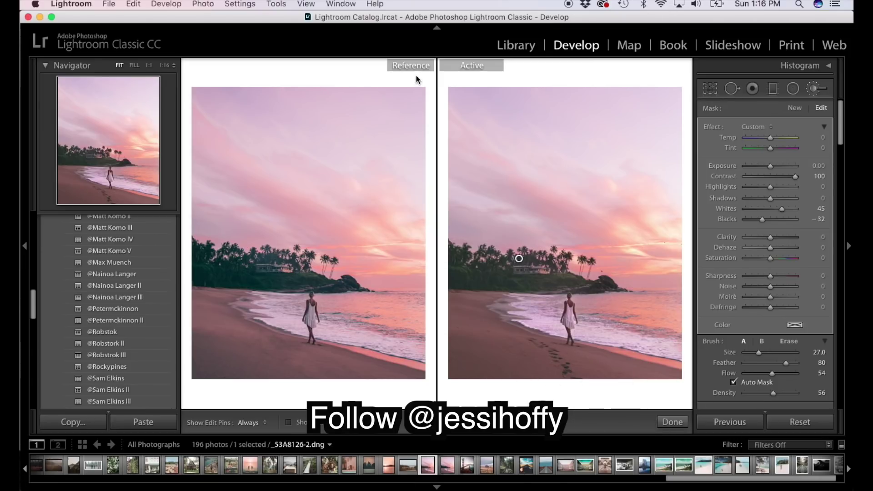
# Find the Edit in Adobe Photoshop command by searching for "photosh", open the beach photo in Photoshop CC 2017, and dismiss the Selective Tool window.
pyautogui.click(375, 4)
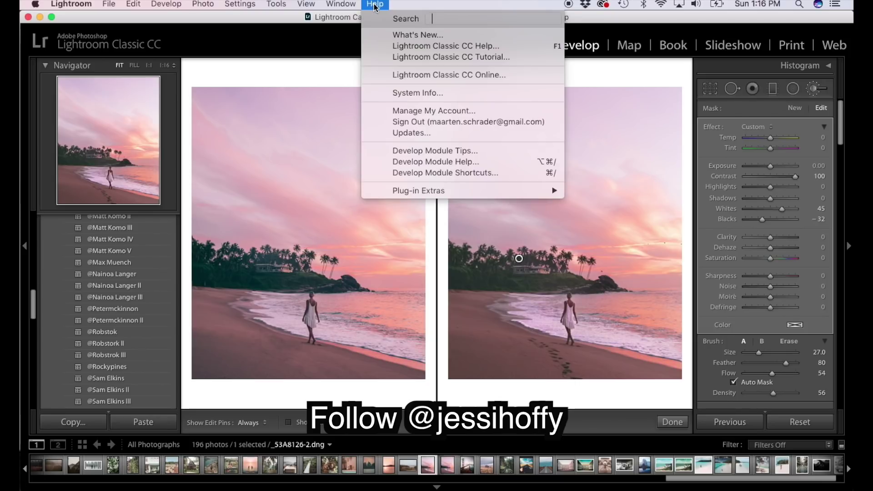
pyautogui.write('ph')
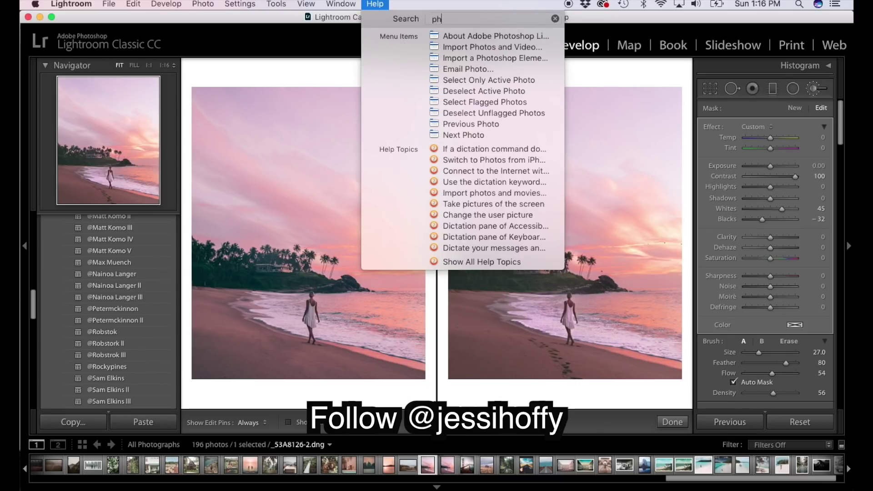
pyautogui.write('otosh')
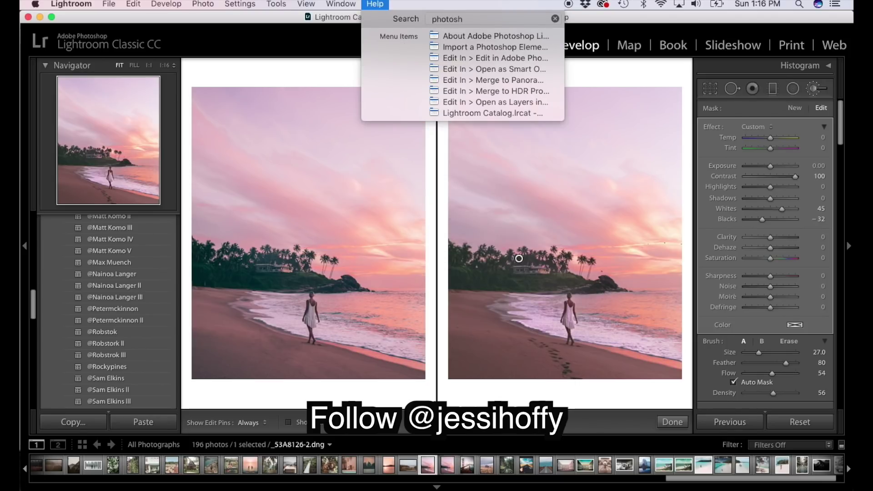
pyautogui.moveTo(484, 58)
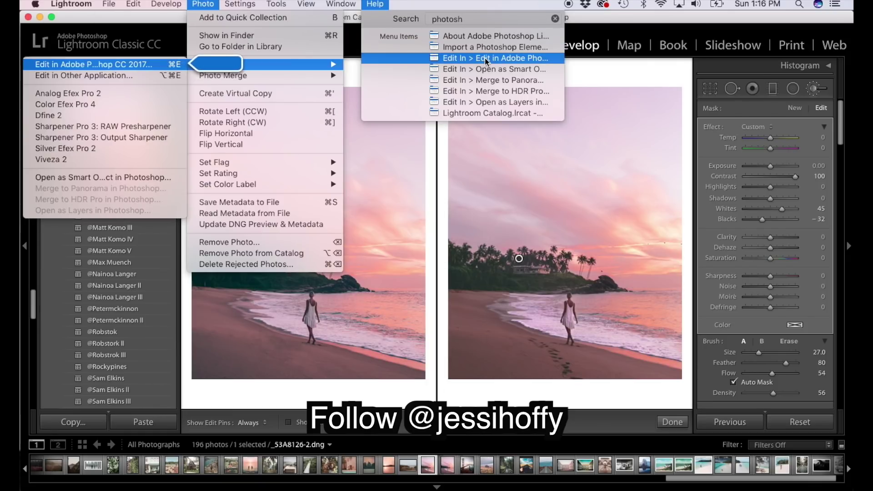
pyautogui.click(485, 58)
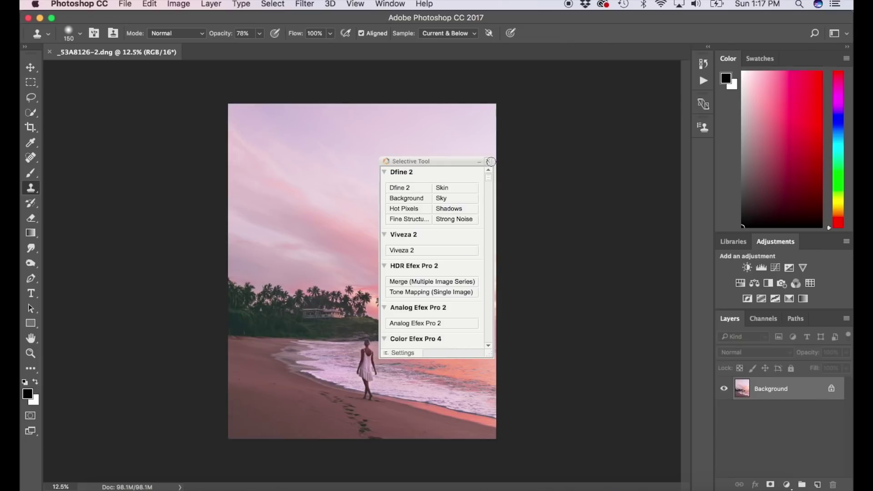
pyautogui.click(489, 162)
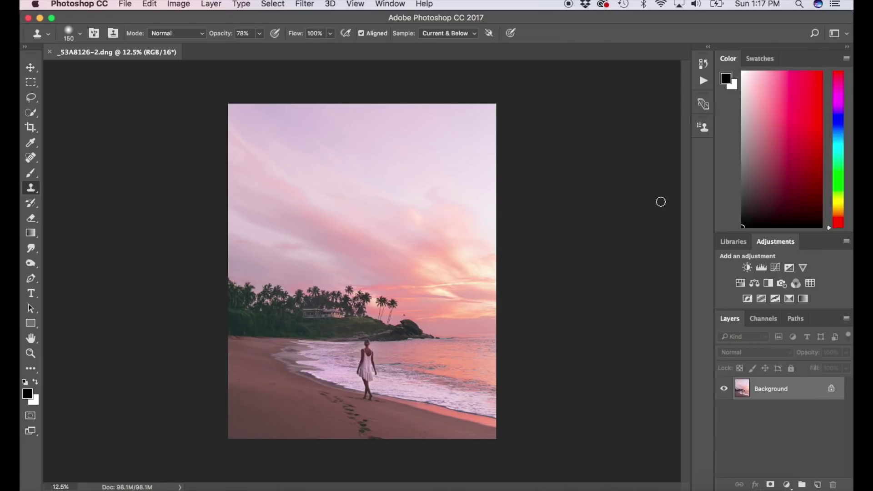
# Duplicate the Background layer and clone clean sand over the nearest footprints with the Clone Stamp at brush size 250.
pyautogui.moveTo(746, 390); pyautogui.dragTo(818, 484)
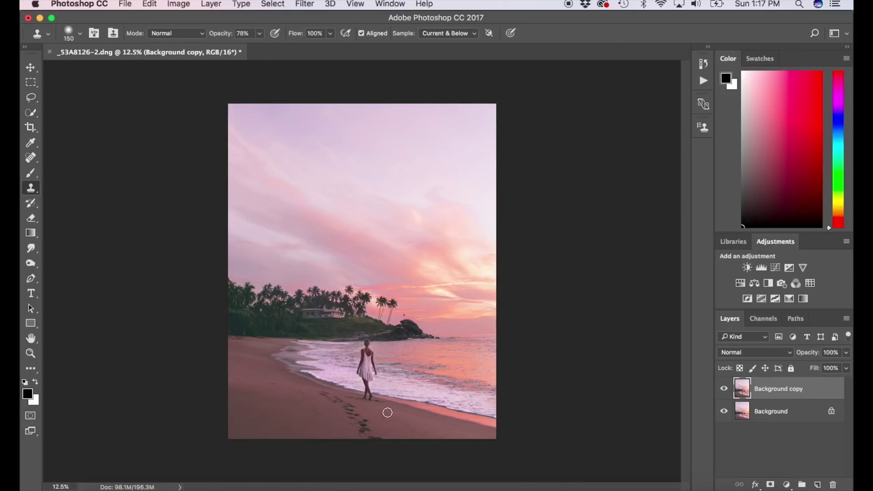
pyautogui.scroll(3, 388, 412)
pyautogui.scroll(-5, 380, 411)
pyautogui.scroll(5, 381, 412)
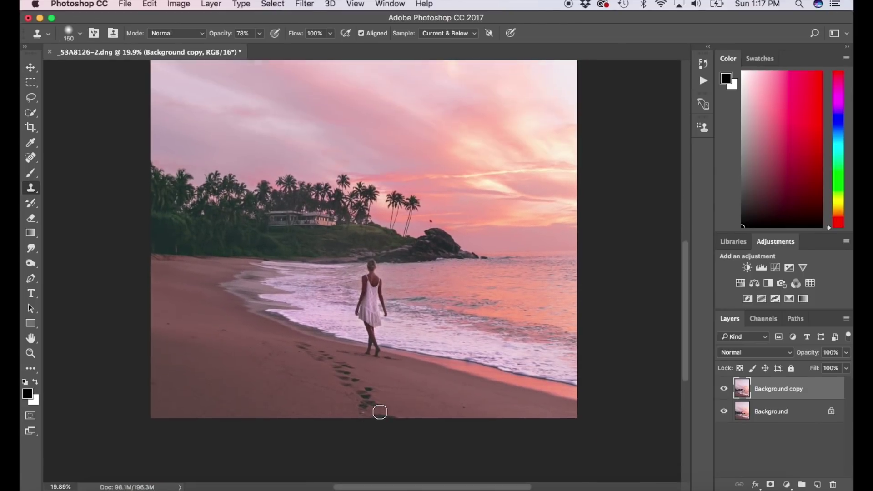
pyautogui.scroll(2, 380, 412)
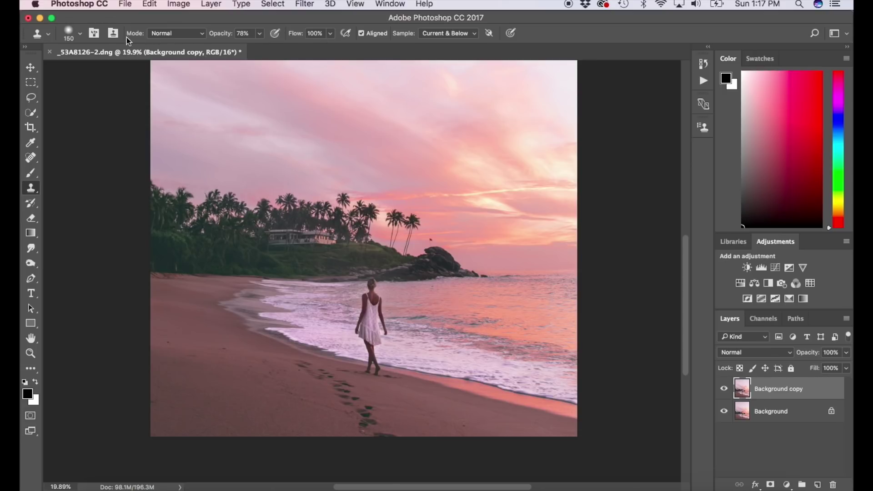
pyautogui.keyDown('alt'); pyautogui.click(411, 422); pyautogui.keyUp('alt')
pyautogui.press(']')
pyautogui.press(']')
pyautogui.press(']')
pyautogui.moveTo(392, 433)
pyautogui.mouseDown()
pyautogui.moveTo(367, 428)
pyautogui.moveTo(372, 416)
pyautogui.moveTo(403, 426)
pyautogui.mouseUp()
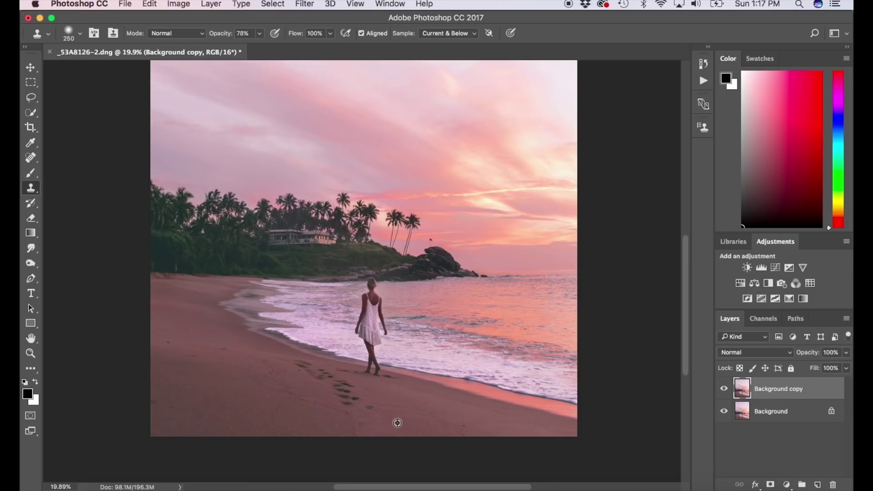
# Clone clean sand over the remaining footprints behind the woman and the small marks on the beach to her left.
pyautogui.moveTo(419, 405)
pyautogui.mouseDown()
pyautogui.moveTo(343, 402)
pyautogui.moveTo(342, 390)
pyautogui.mouseUp()
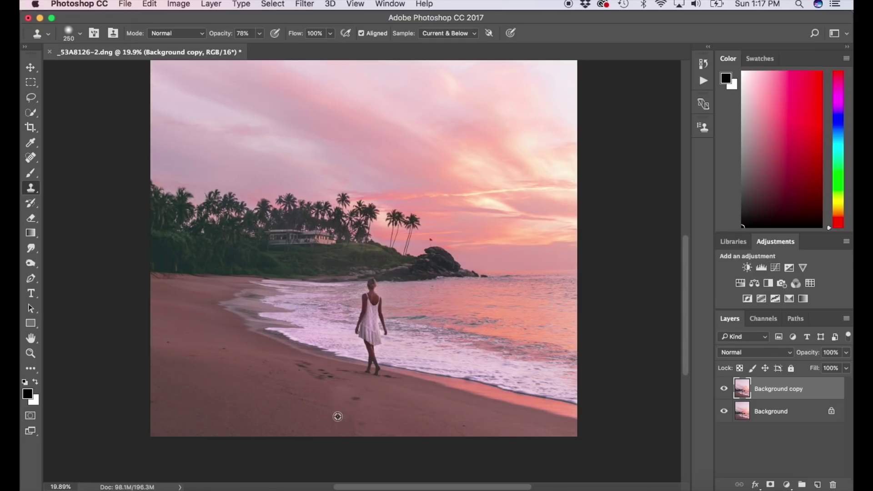
pyautogui.moveTo(329, 427)
pyautogui.mouseDown()
pyautogui.moveTo(356, 427)
pyautogui.moveTo(364, 402)
pyautogui.moveTo(307, 411)
pyautogui.moveTo(355, 396)
pyautogui.moveTo(312, 373)
pyautogui.moveTo(402, 417)
pyautogui.mouseUp()
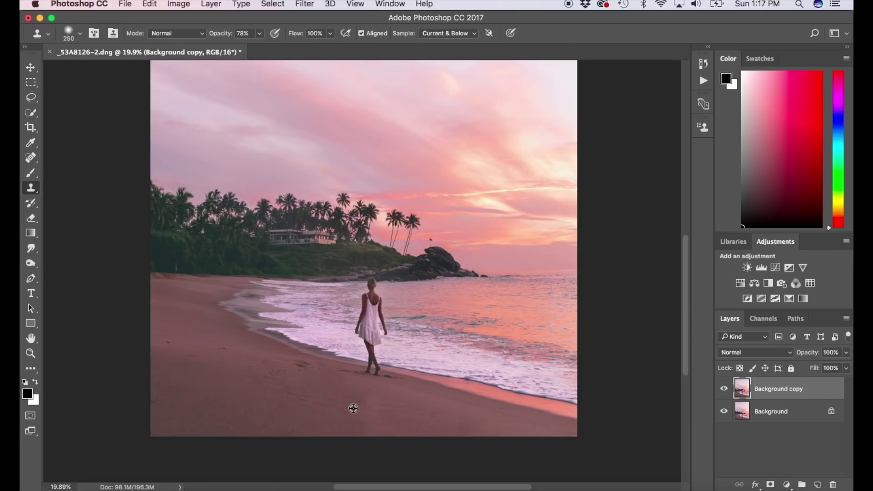
pyautogui.keyDown('alt'); pyautogui.click(206, 341); pyautogui.keyUp('alt')
pyautogui.keyDown('alt'); pyautogui.click(191, 345); pyautogui.keyUp('alt')
pyautogui.keyDown('alt'); pyautogui.click(206, 366); pyautogui.keyUp('alt')
pyautogui.click(296, 362)
pyautogui.click(310, 365)
# Inspect the retouched sand, then compare the beach photo before and after the edits beside the reference in Lightroom Classic.
pyautogui.scroll(-2, 632, 340)
pyautogui.scroll(3, 633, 340)
pyautogui.scroll(-1, 633, 339)
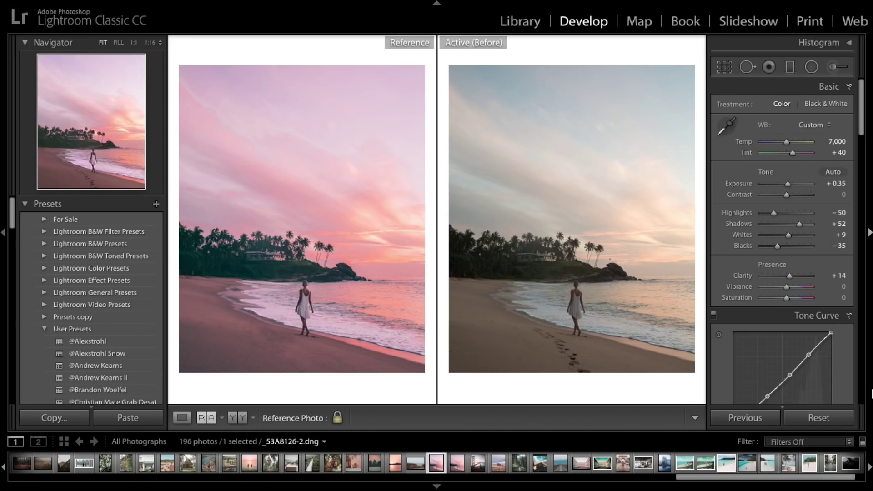
pyautogui.press('\\')
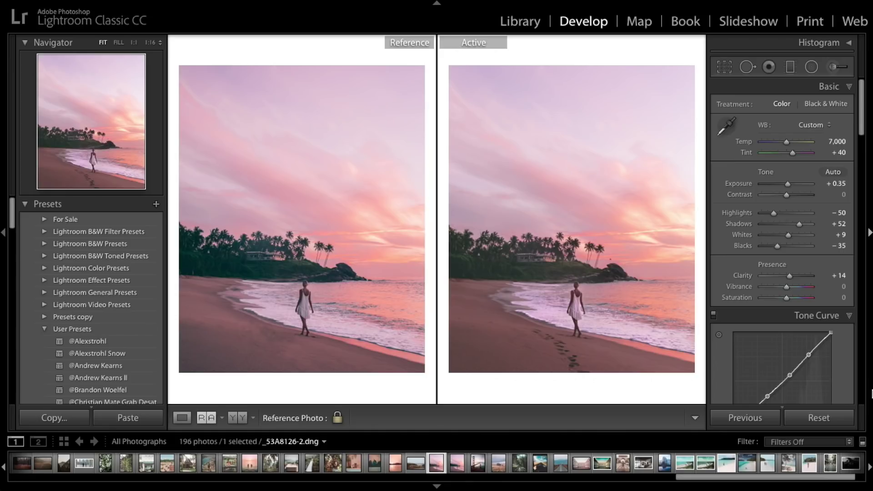